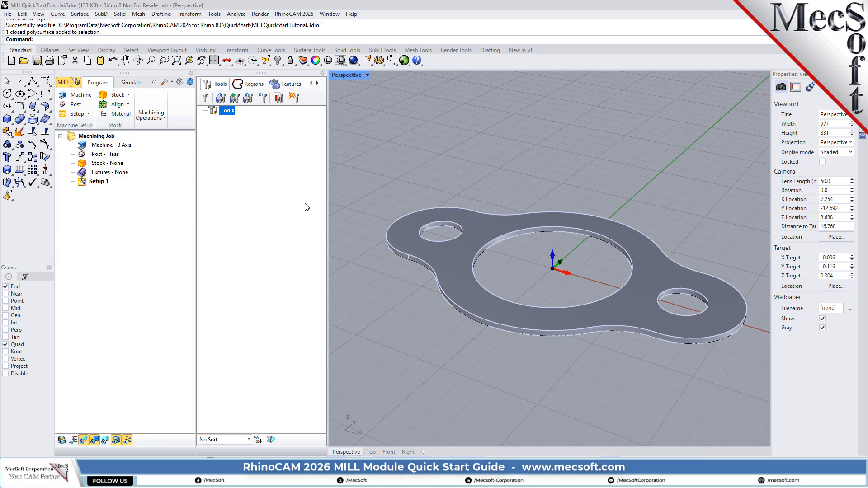
# Undock the Machining Objects and Machining Browser windows and close both of them.
pyautogui.moveTo(273, 74); pyautogui.dragTo(377, 99)
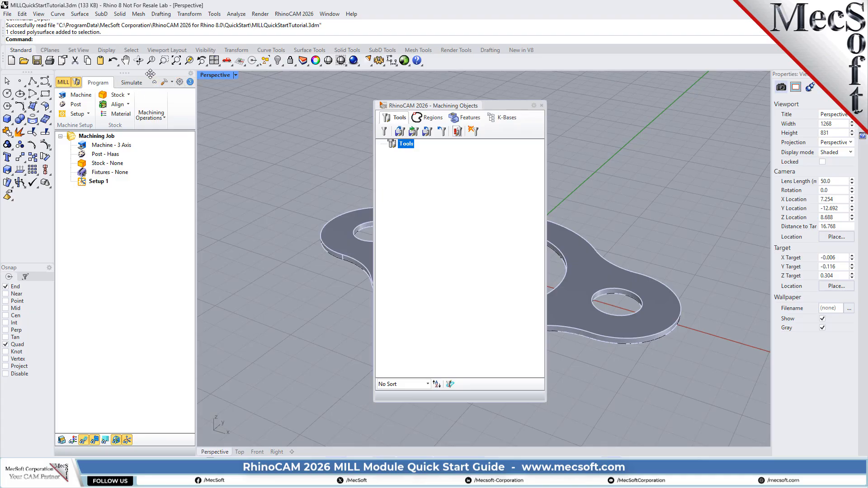
pyautogui.moveTo(124, 73); pyautogui.dragTo(153, 92)
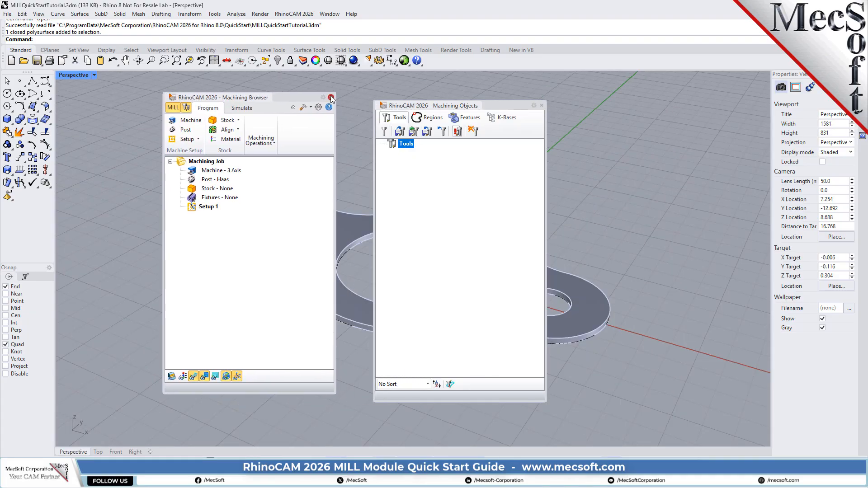
pyautogui.click(332, 97)
pyautogui.click(542, 106)
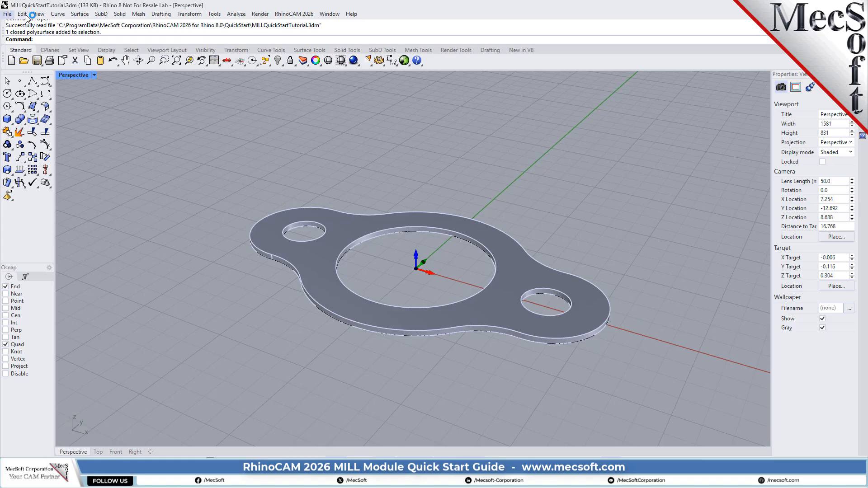
# Load the RhinoCAM MILL module and dock its Machining Browser beside the Rhino modeling tools.
pyautogui.click(312, 14)
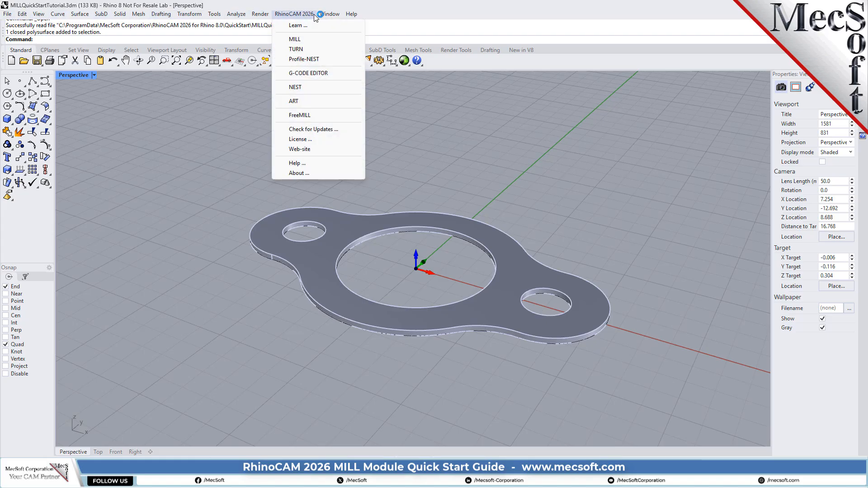
pyautogui.click(317, 40)
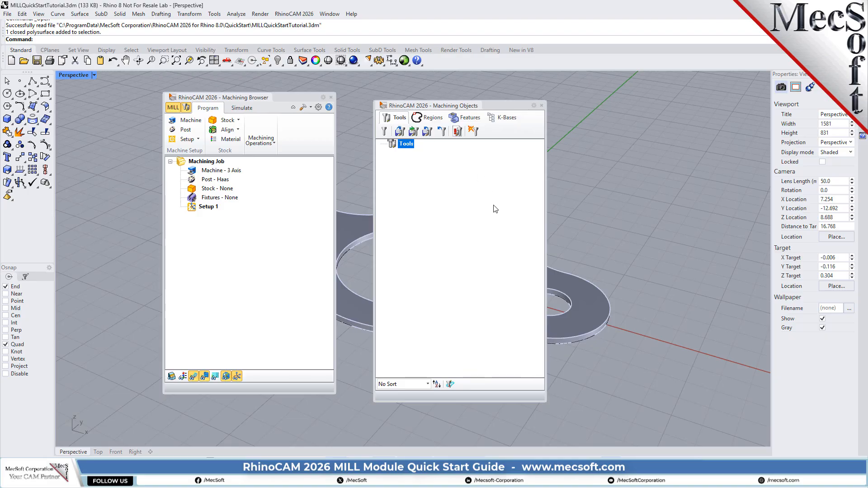
pyautogui.moveTo(283, 97); pyautogui.dragTo(54, 266)
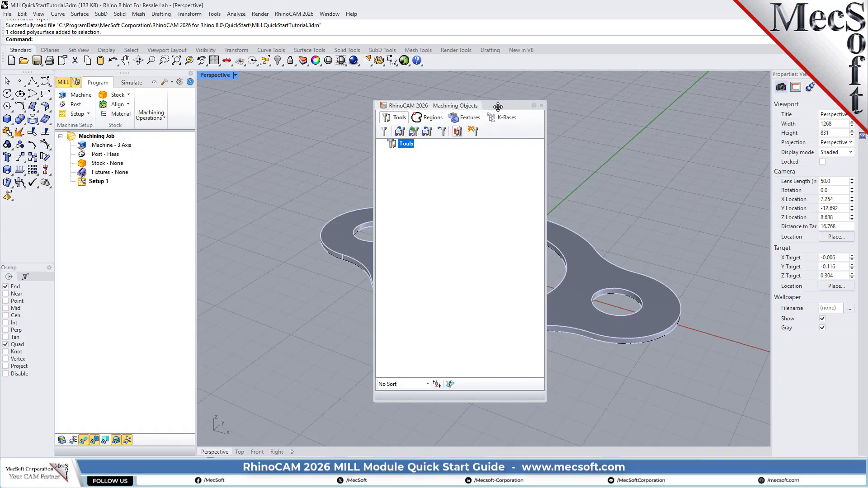
# Dock the Machining Objects window directly beneath the Machining Browser.
pyautogui.moveTo(500, 105); pyautogui.dragTo(227, 107)
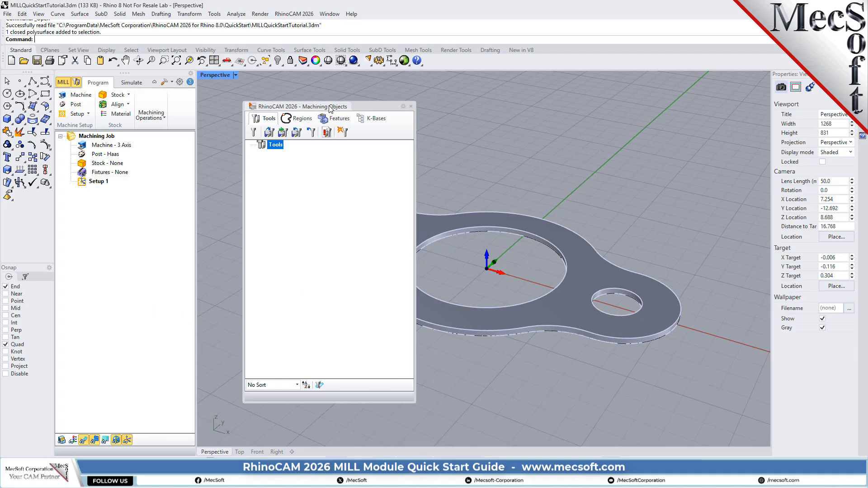
pyautogui.moveTo(332, 109); pyautogui.dragTo(215, 221)
pyautogui.moveTo(204, 260); pyautogui.dragTo(126, 452)
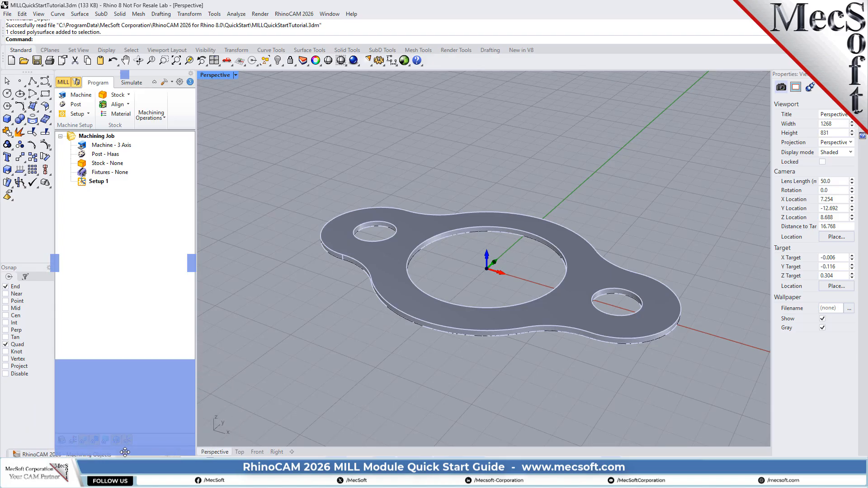
pyautogui.moveTo(125, 452); pyautogui.dragTo(125, 449)
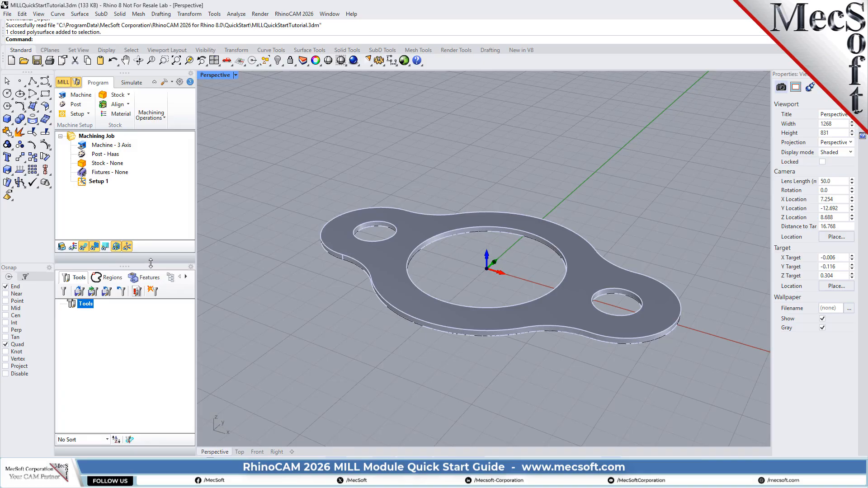
# Resize the docked windows so the Machining Browser is taller than Machining Objects and all machining operation commands fit its width.
pyautogui.moveTo(150, 264); pyautogui.dragTo(157, 338)
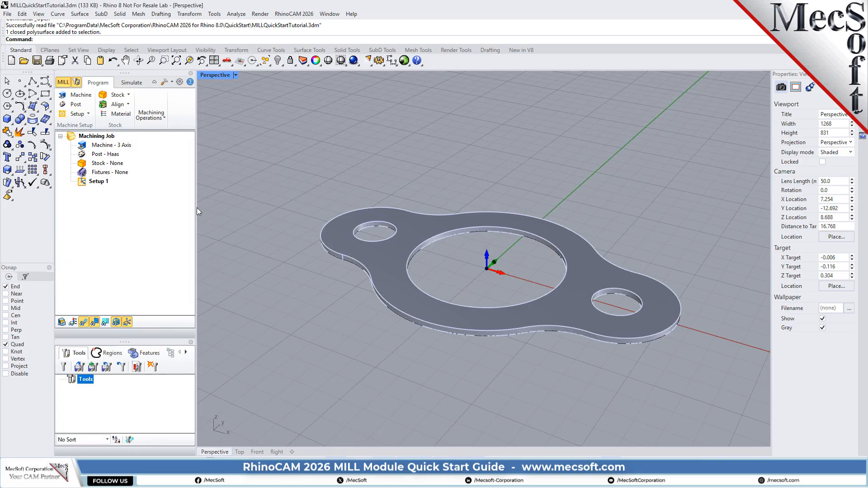
pyautogui.moveTo(195, 205); pyautogui.dragTo(243, 209)
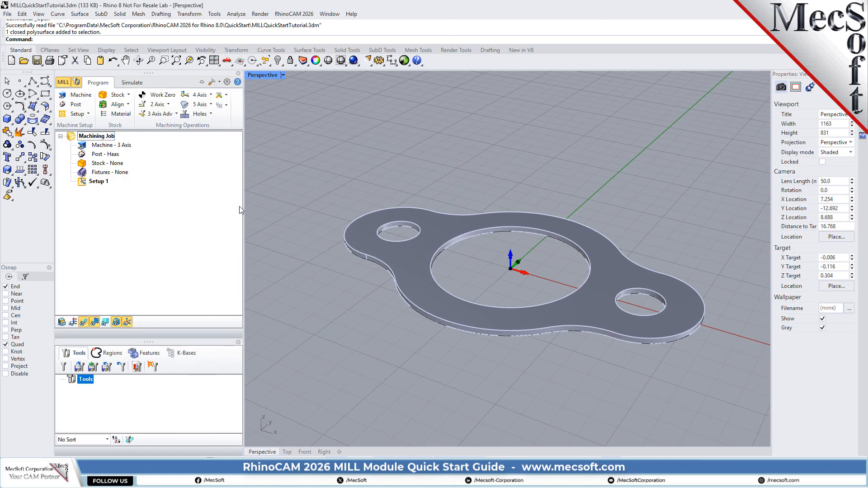
pyautogui.moveTo(244, 206); pyautogui.dragTo(235, 207)
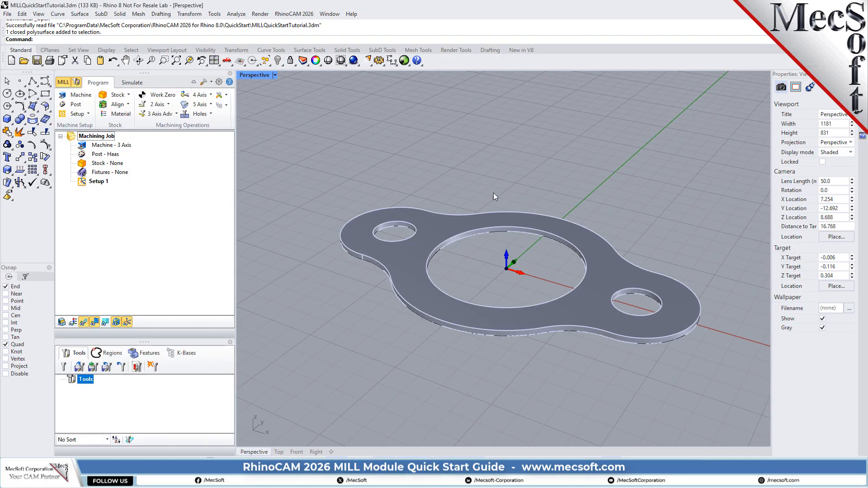
# Examine the tutorial files in the QuickStart folder, discarding changes to the current part and leaving without opening a file.
pyautogui.click(8, 14)
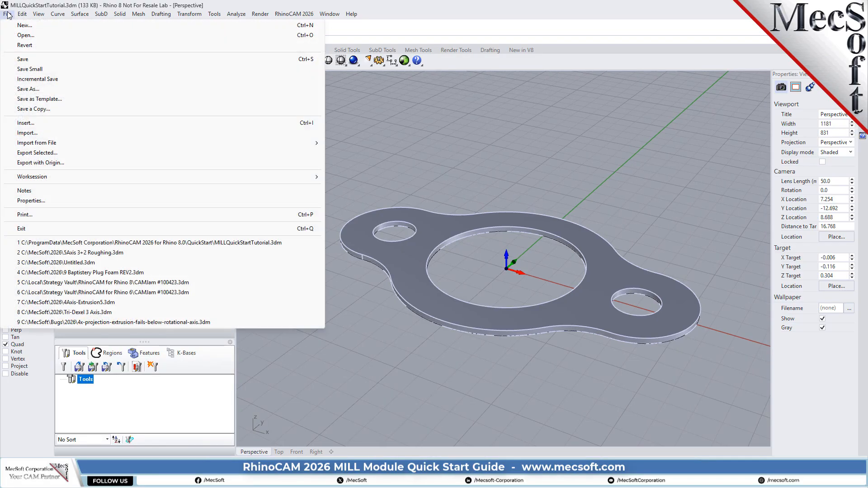
pyautogui.click(32, 36)
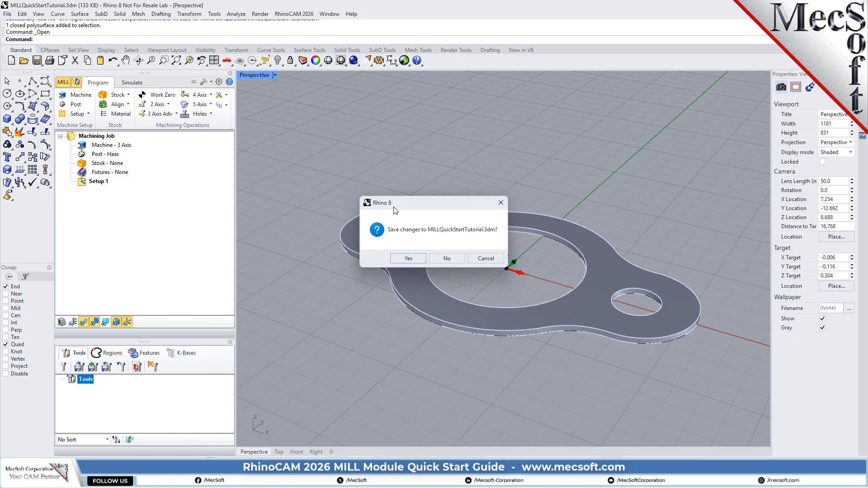
pyautogui.click(452, 260)
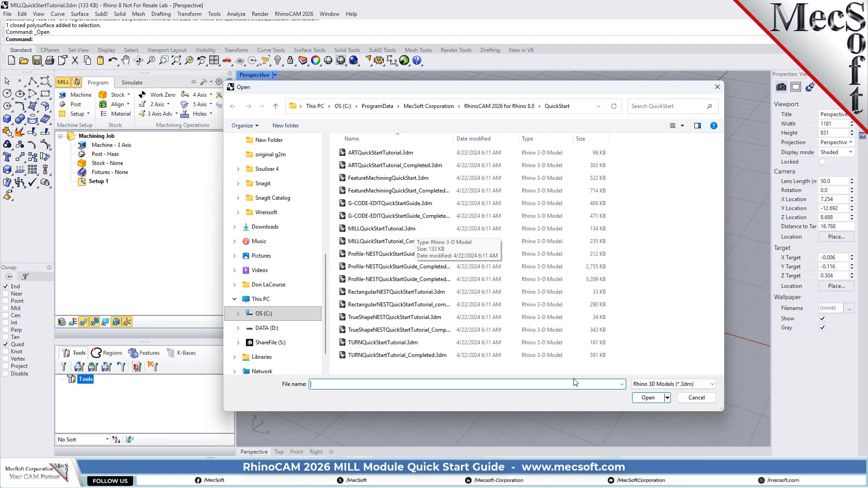
pyautogui.click(720, 87)
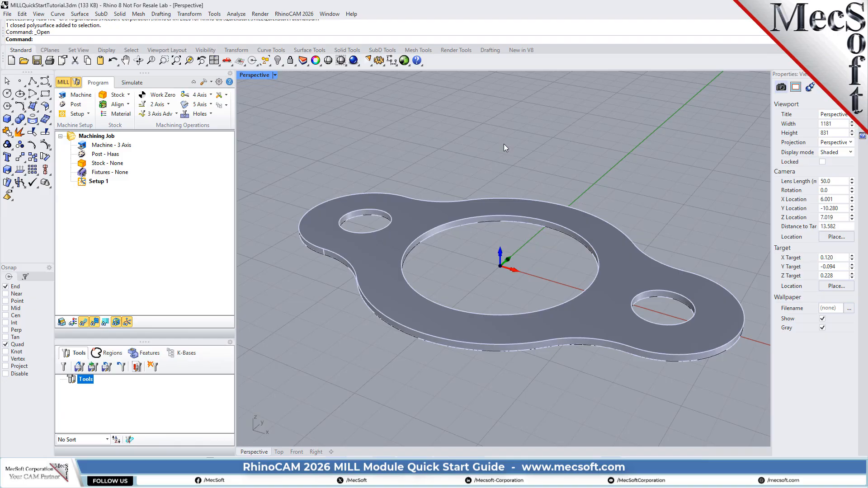
# Define the machine tool manually as a 3 Axis machine for the machining job.
pyautogui.click(131, 84)
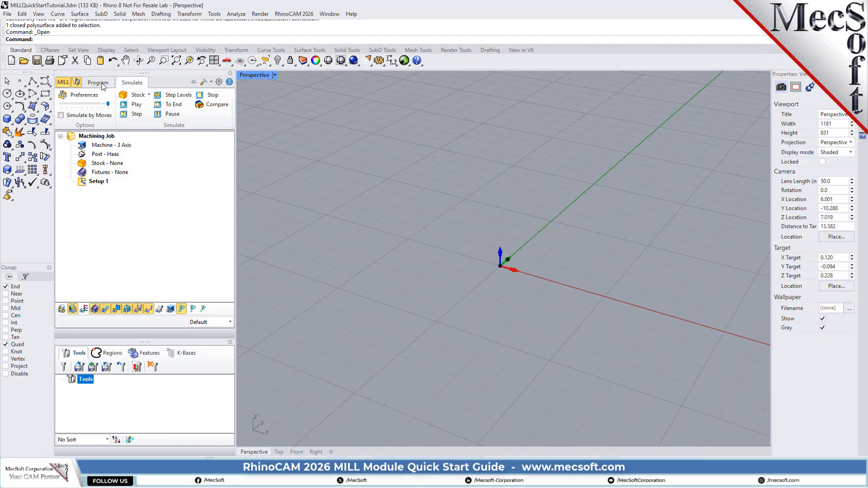
pyautogui.click(100, 83)
pyautogui.click(72, 94)
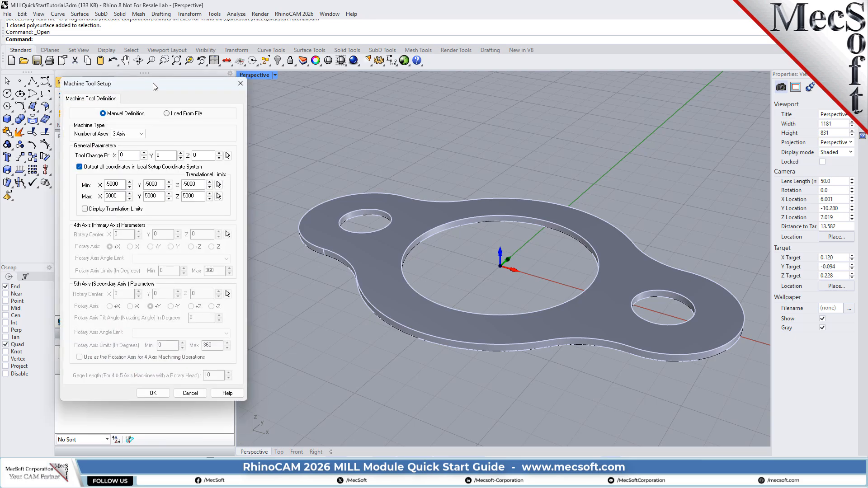
pyautogui.click(135, 135)
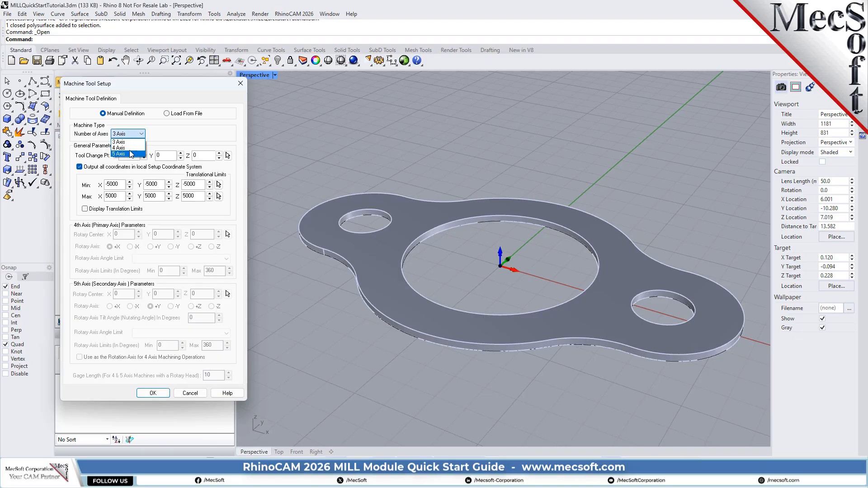
pyautogui.click(129, 142)
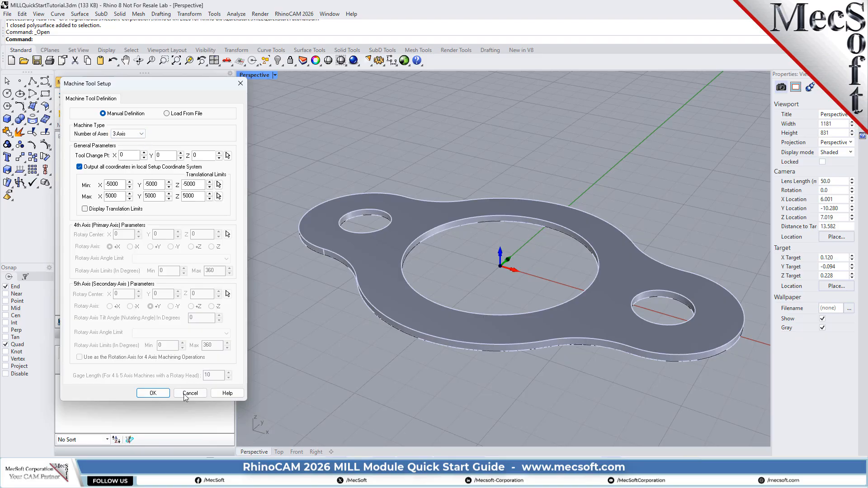
pyautogui.click(153, 393)
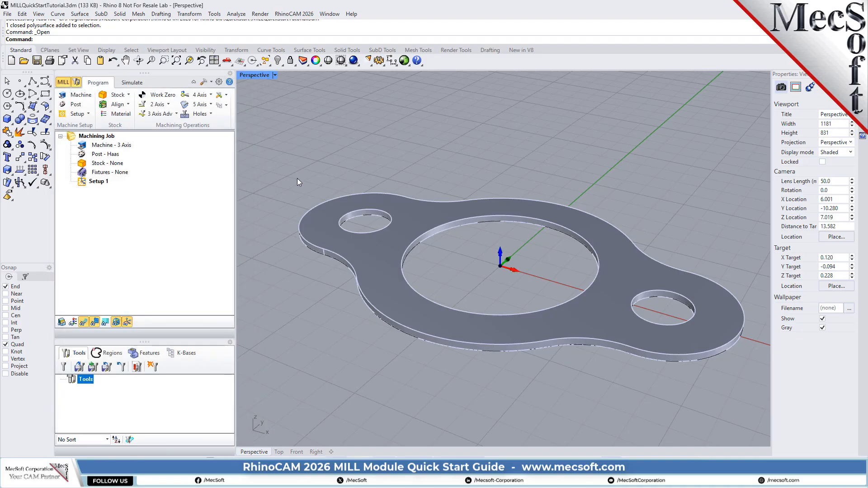
pyautogui.click(96, 146)
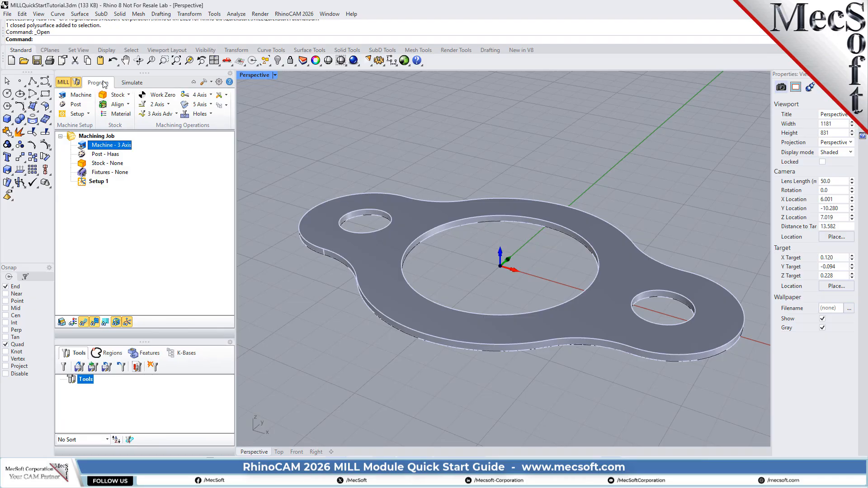
# Set Haas as the current post-processor, using the legacy .spm posts from the RhinoCAM 2026 Mill posts folder.
pyautogui.click(77, 107)
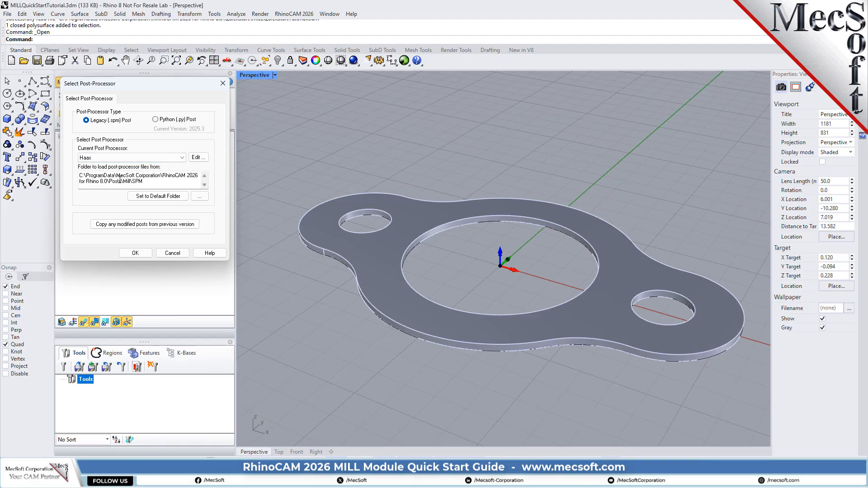
pyautogui.moveTo(143, 182); pyautogui.dragTo(75, 175)
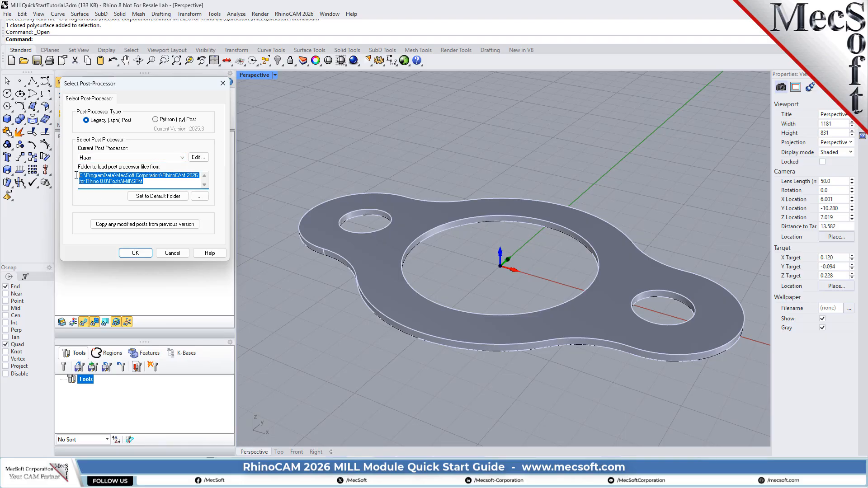
pyautogui.click(182, 158)
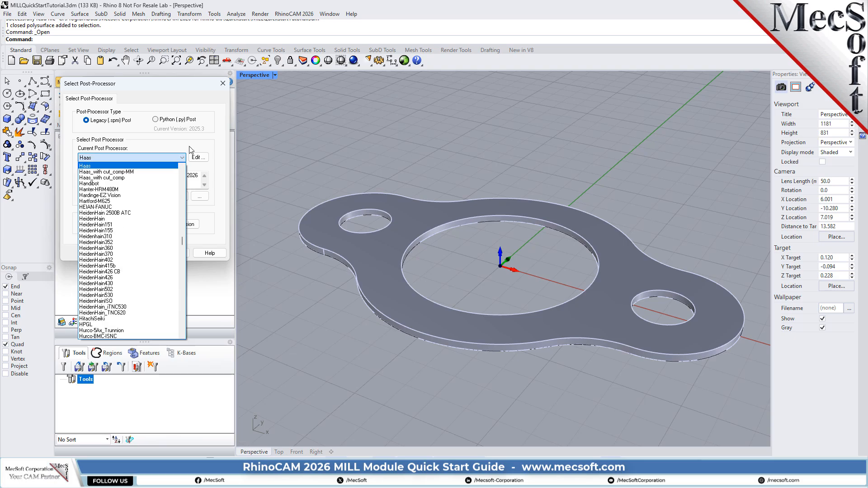
pyautogui.click(86, 166)
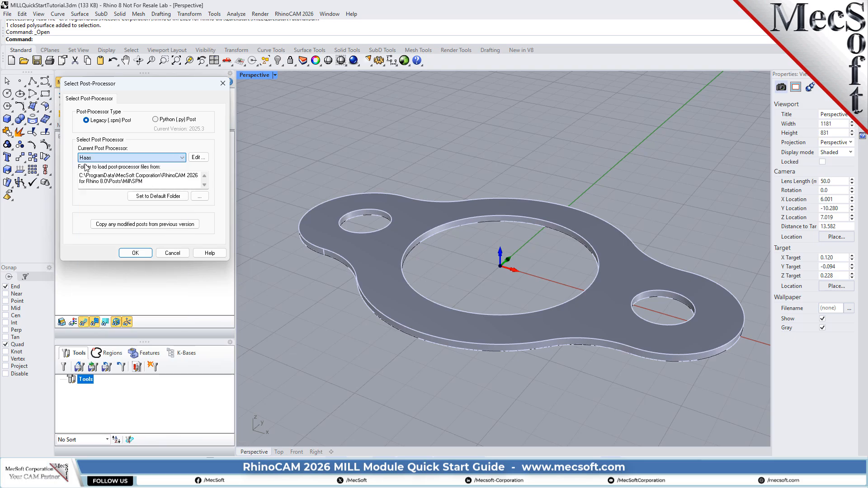
pyautogui.click(136, 253)
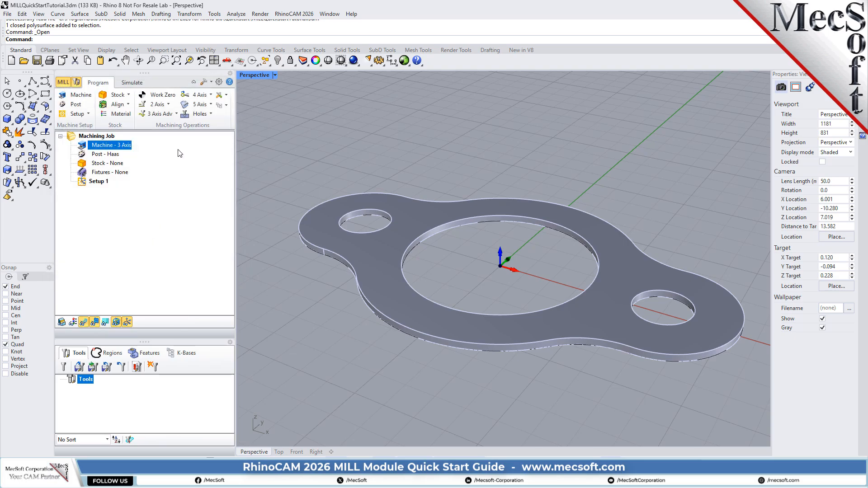
# Review the post-processor preferences, including the available posted file extensions, and the simulation preferences.
pyautogui.click(220, 82)
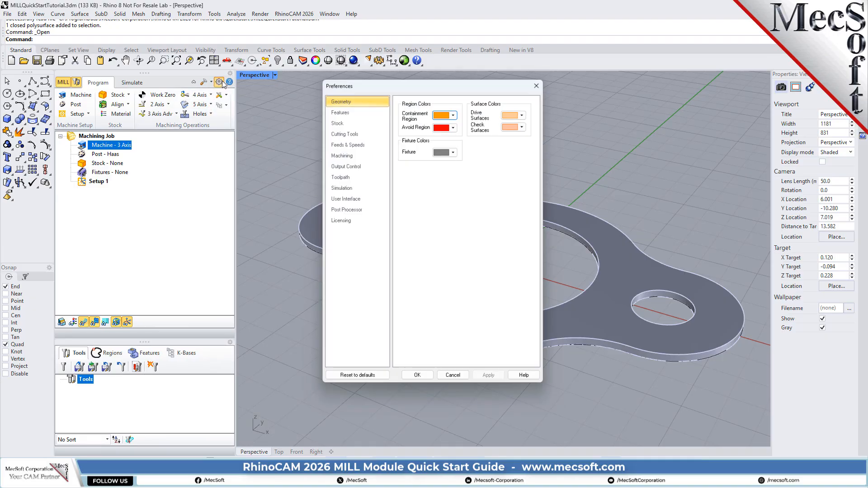
pyautogui.click(357, 210)
pyautogui.click(484, 212)
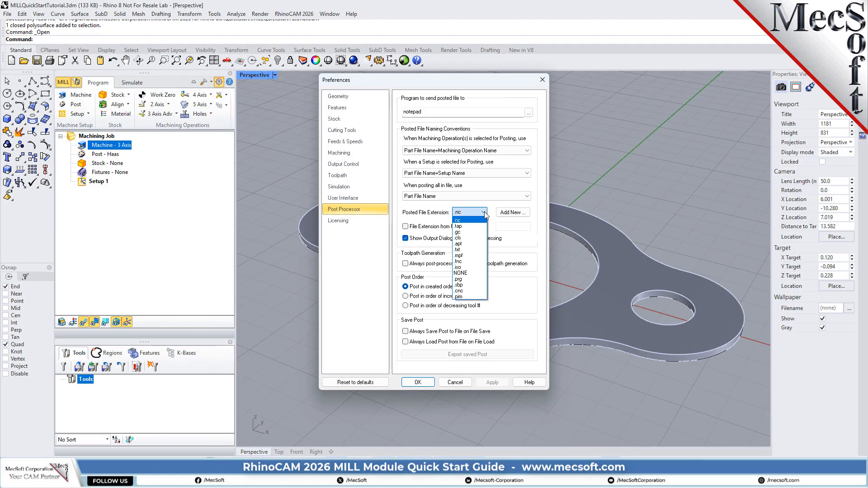
pyautogui.click(484, 211)
pyautogui.click(355, 186)
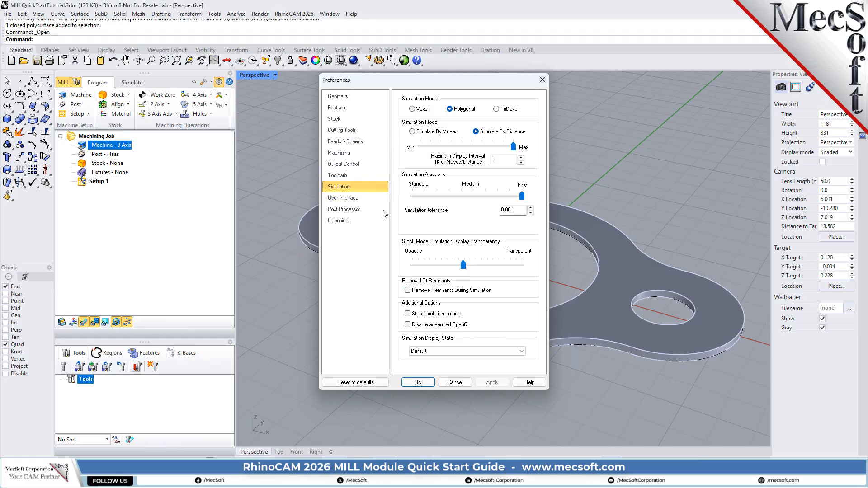
pyautogui.click(418, 383)
pyautogui.click(102, 154)
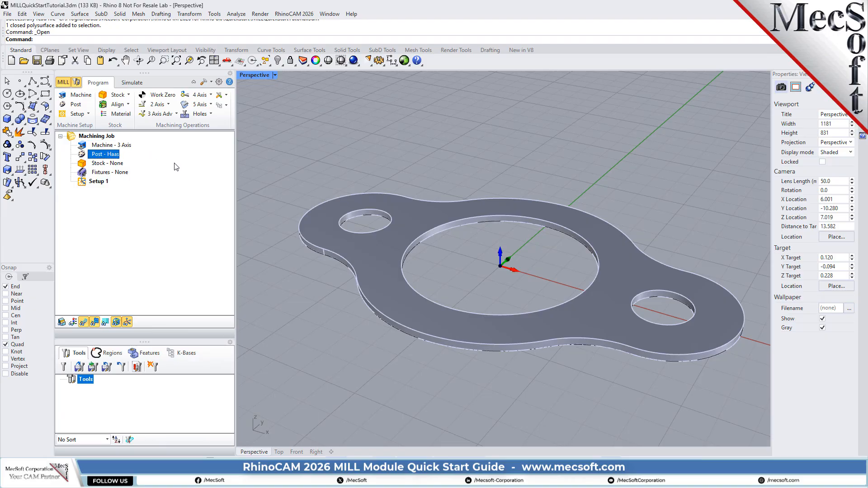
# Create a box stock for the part with length 10.0, width 6.0 and height 0.125.
pyautogui.click(81, 181)
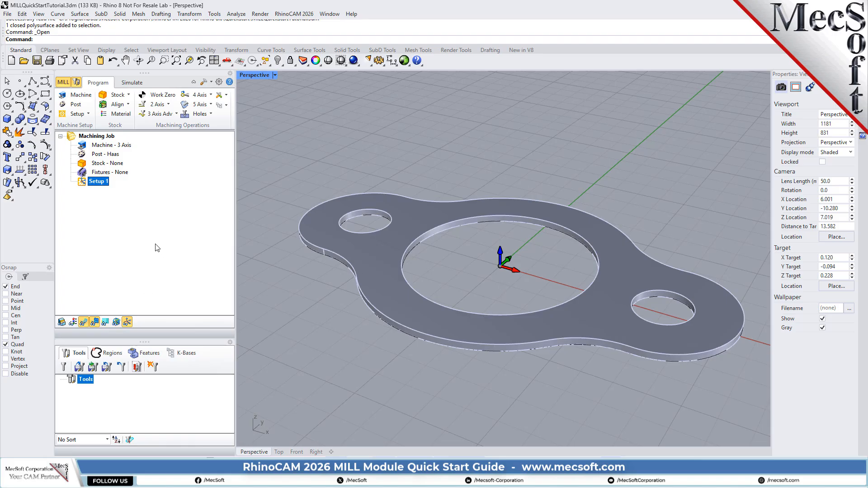
pyautogui.click(130, 95)
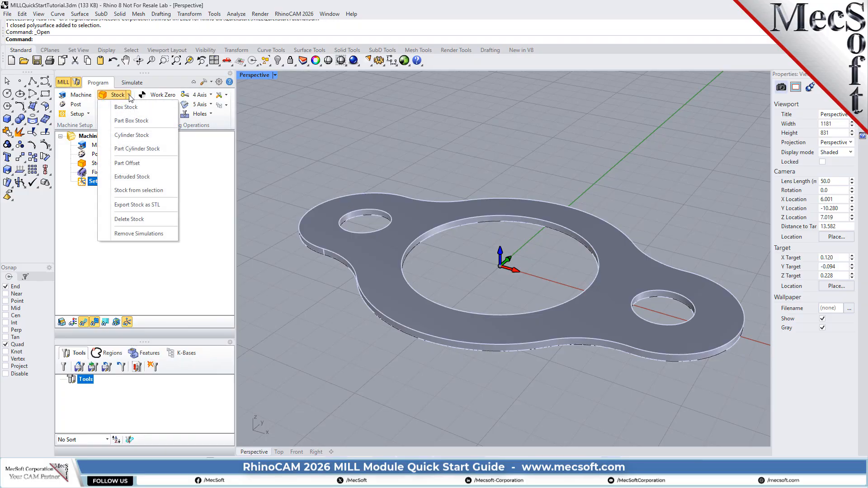
pyautogui.click(151, 110)
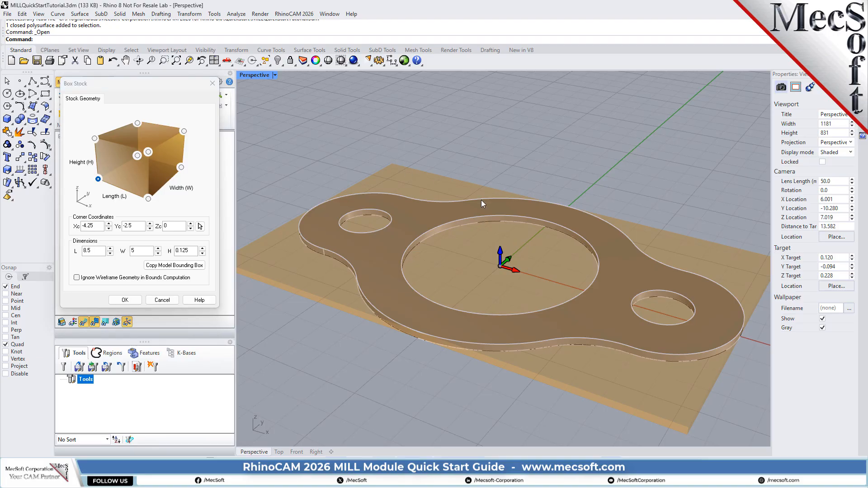
pyautogui.scroll(-2, 480, 201)
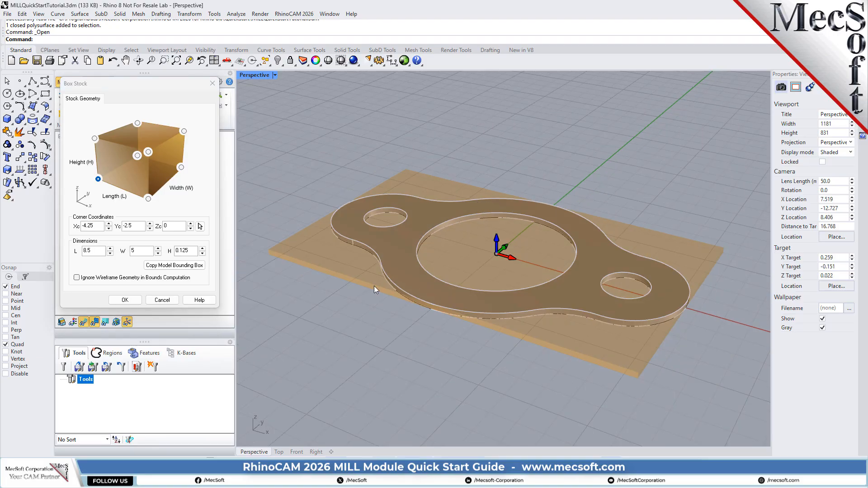
pyautogui.doubleClick(88, 250)
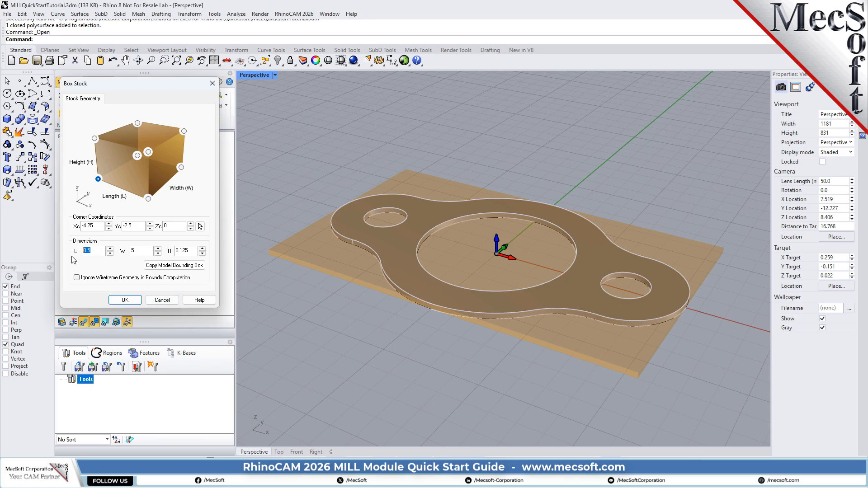
pyautogui.write('10')
pyautogui.click(142, 249)
pyautogui.write('6.0')
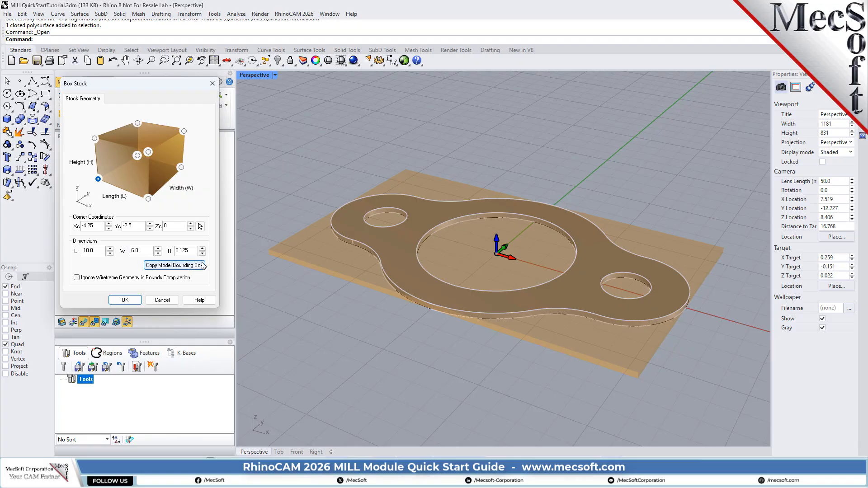
pyautogui.click(191, 250)
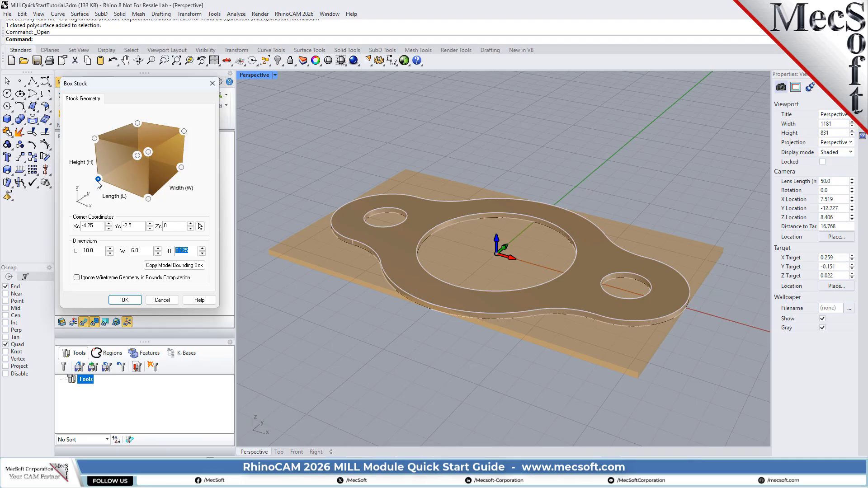
pyautogui.click(120, 300)
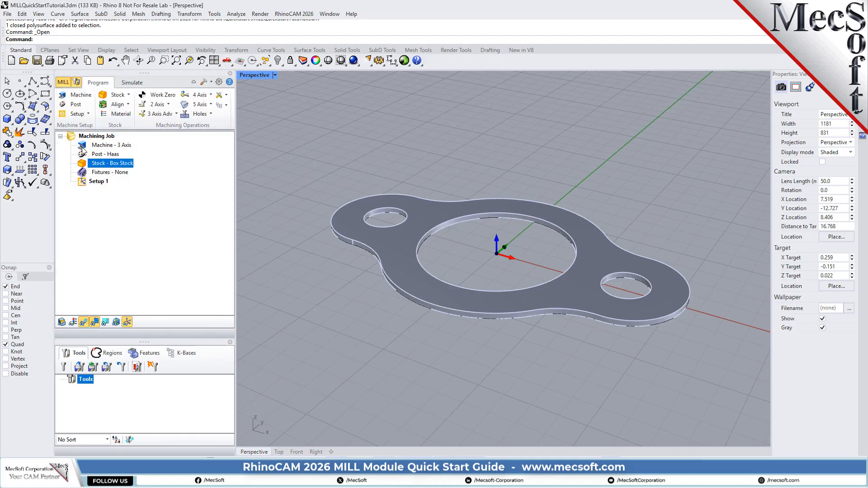
# Select the box stock in the machining job and turn on its display around the gasket.
pyautogui.click(83, 146)
pyautogui.click(83, 154)
pyautogui.click(84, 165)
pyautogui.click(61, 323)
pyautogui.click(62, 322)
pyautogui.click(62, 322)
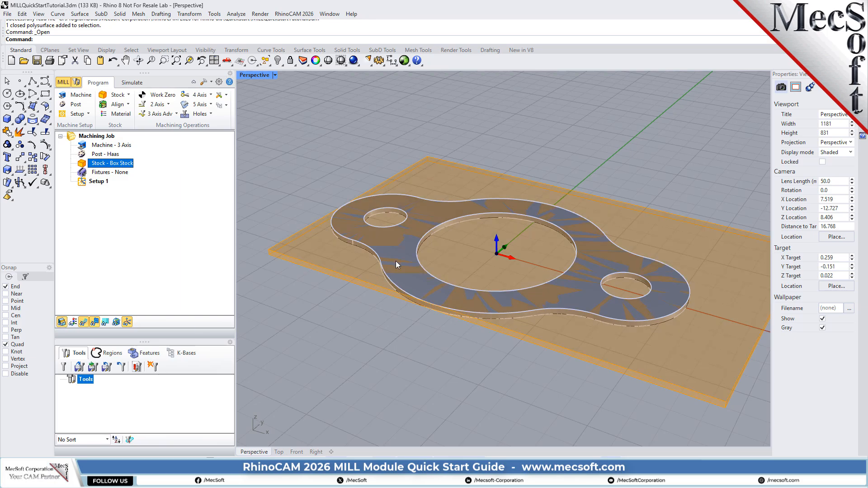
pyautogui.scroll(-2, 432, 272)
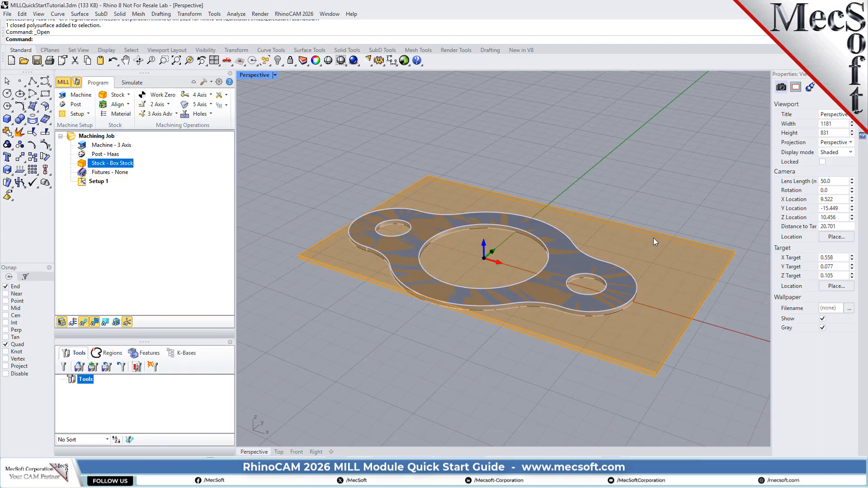
pyautogui.moveTo(573, 232); pyautogui.dragTo(589, 267, button='right')
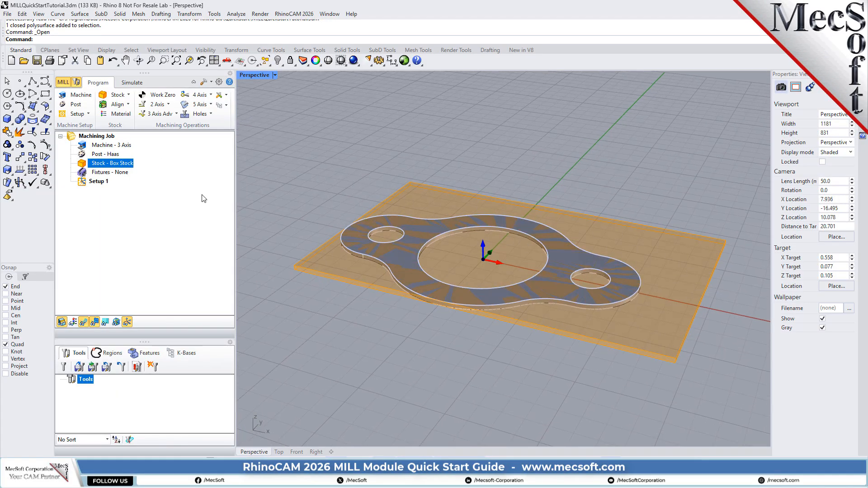
# Align the stock to the part with Z alignment Top and XY alignment Center.
pyautogui.click(129, 105)
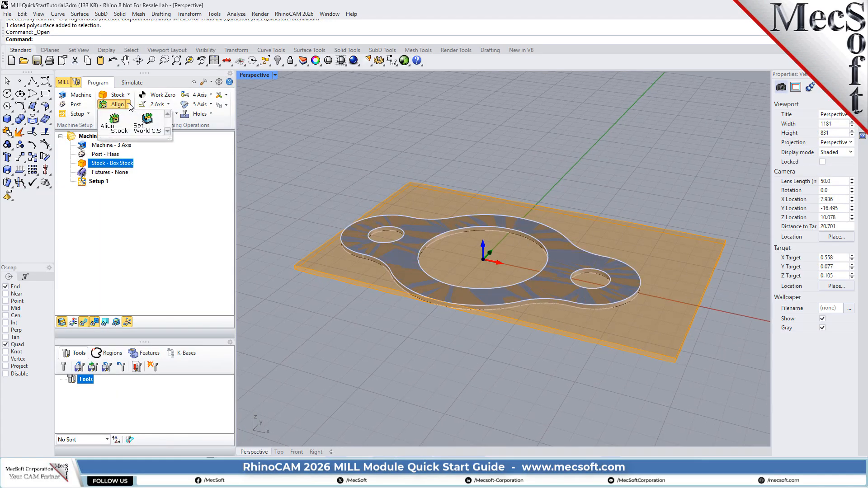
pyautogui.click(120, 117)
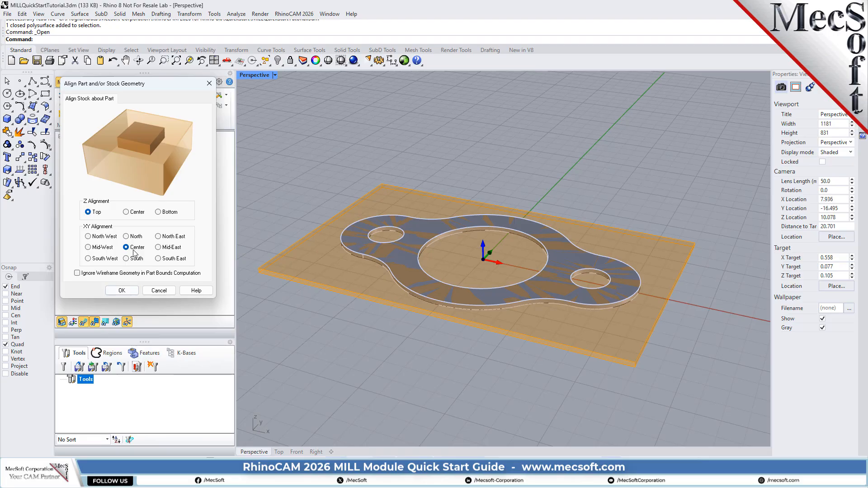
pyautogui.click(126, 290)
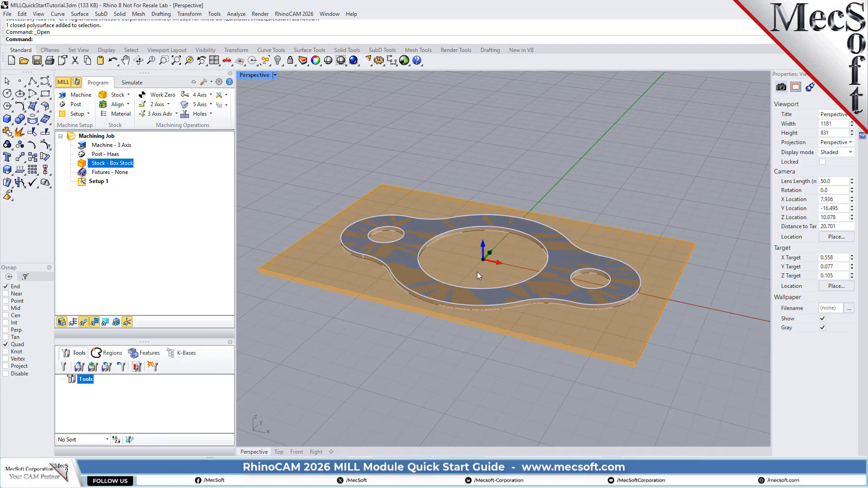
pyautogui.moveTo(480, 293)
pyautogui.mouseDown(button='right')
pyautogui.moveTo(483, 299)
pyautogui.moveTo(484, 262)
pyautogui.moveTo(488, 314)
pyautogui.moveTo(490, 290)
pyautogui.mouseUp(button='right')
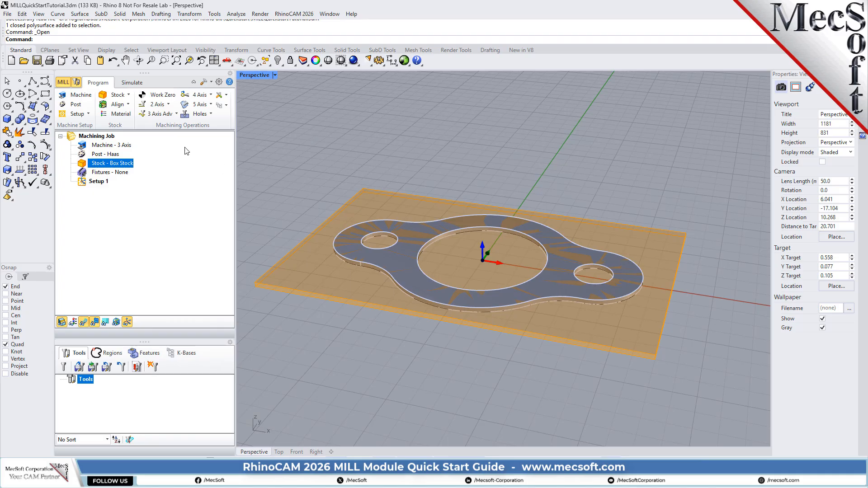
# Assign WOOD as the stock material from the FeedsSpeedsDataINCH.xml material file and inspect its texture on the stock.
pyautogui.click(129, 115)
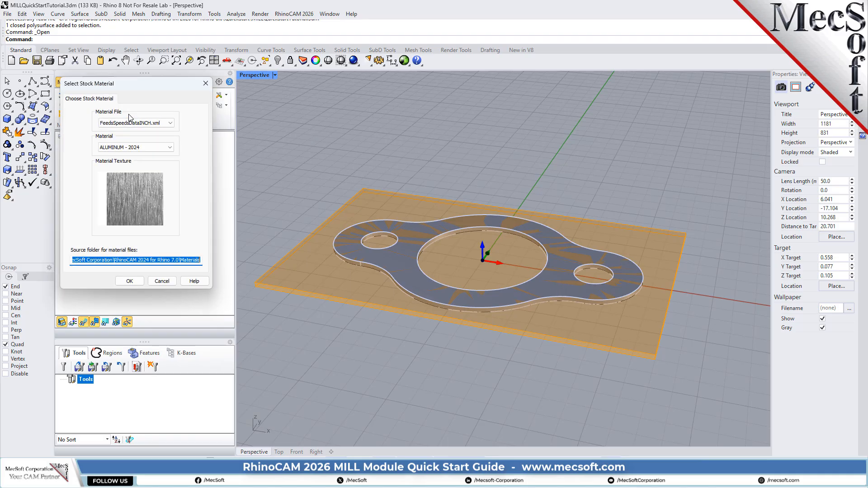
pyautogui.click(171, 147)
pyautogui.scroll(-3, 124, 323)
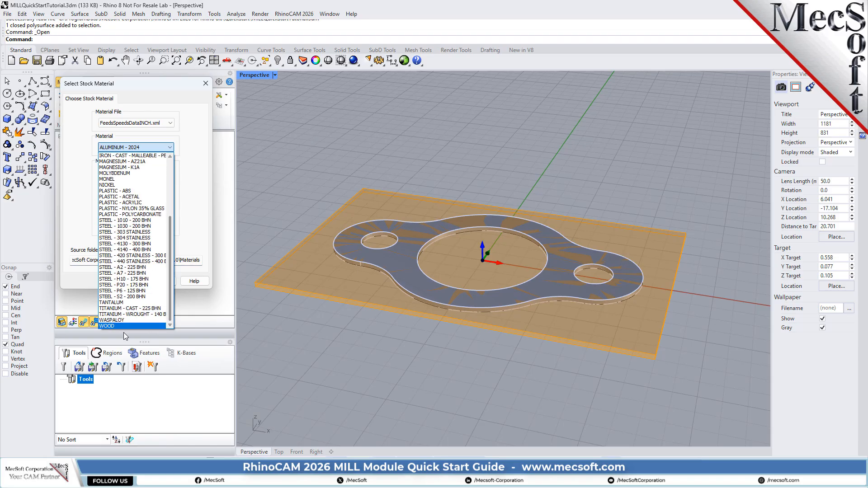
pyautogui.click(116, 324)
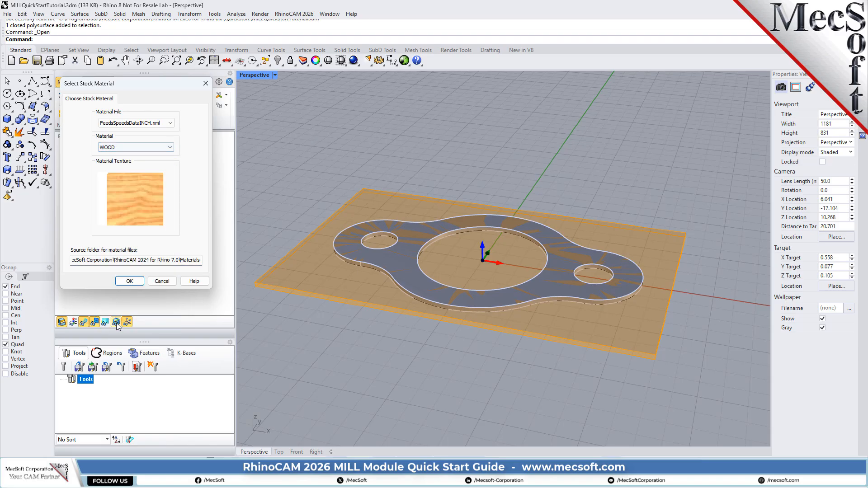
pyautogui.click(129, 281)
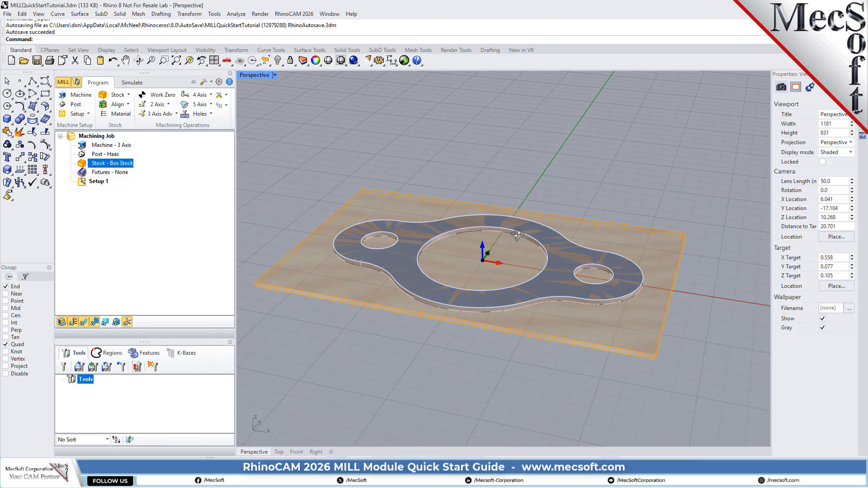
pyautogui.moveTo(518, 234)
pyautogui.mouseDown(button='right')
pyautogui.moveTo(538, 318)
pyautogui.moveTo(508, 240)
pyautogui.moveTo(506, 207)
pyautogui.moveTo(511, 246)
pyautogui.moveTo(518, 238)
pyautogui.mouseUp(button='right')
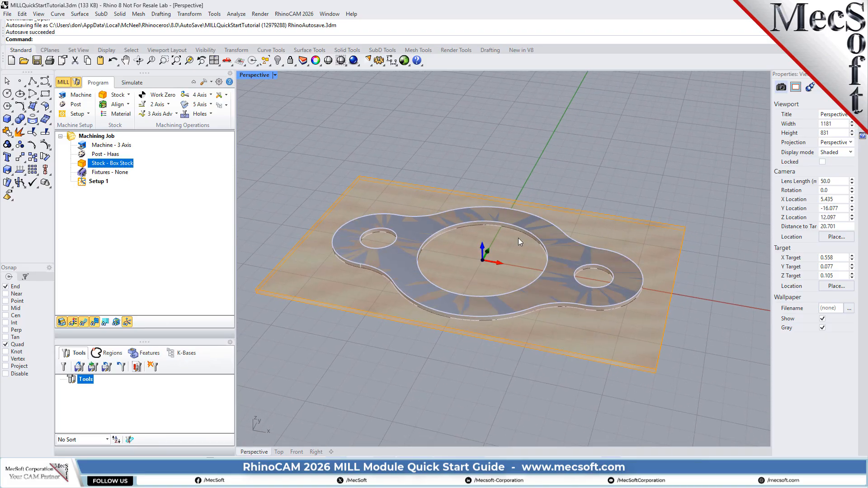
pyautogui.scroll(2, 395, 267)
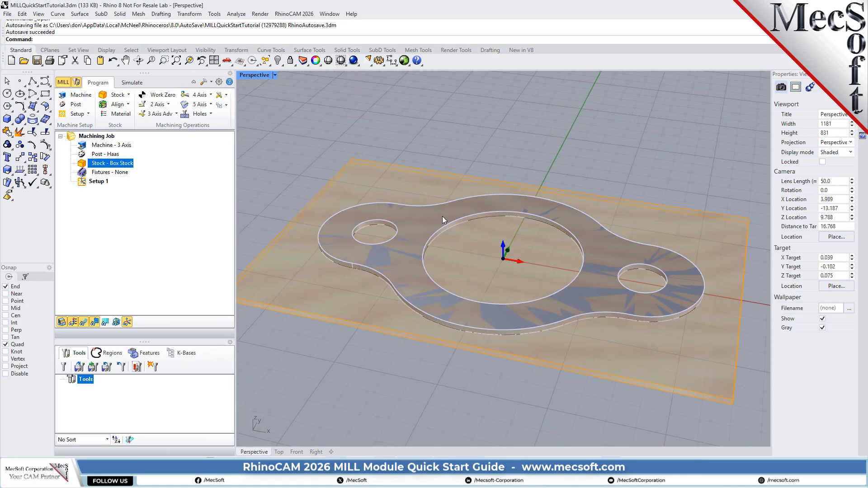
pyautogui.scroll(-2, 442, 220)
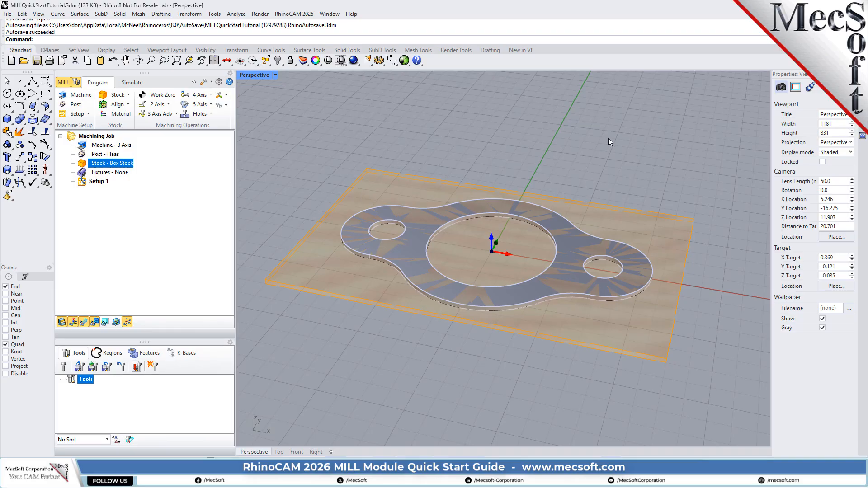
# Locate the world coordinate system origin on the stock box at the Highest Z face, South West corner.
pyautogui.click(83, 183)
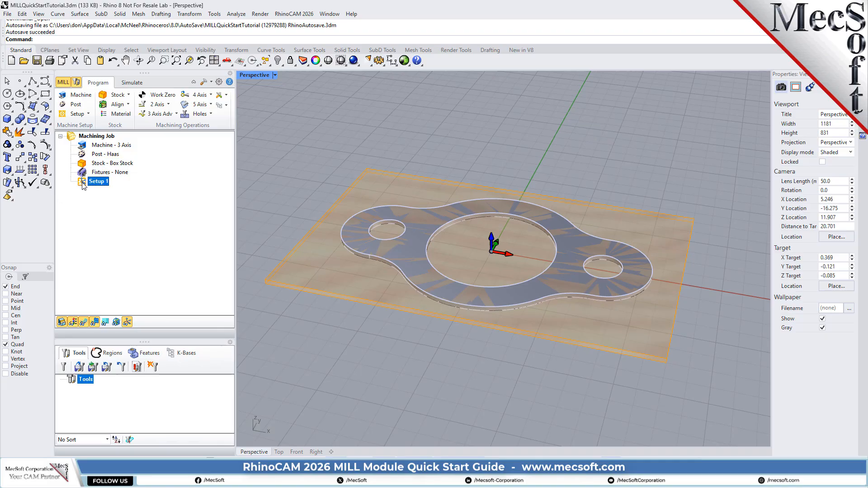
pyautogui.click(122, 105)
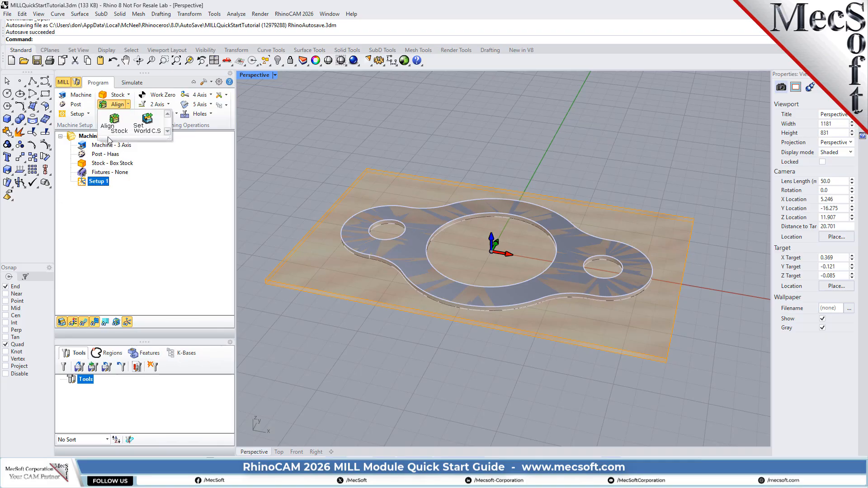
pyautogui.click(146, 126)
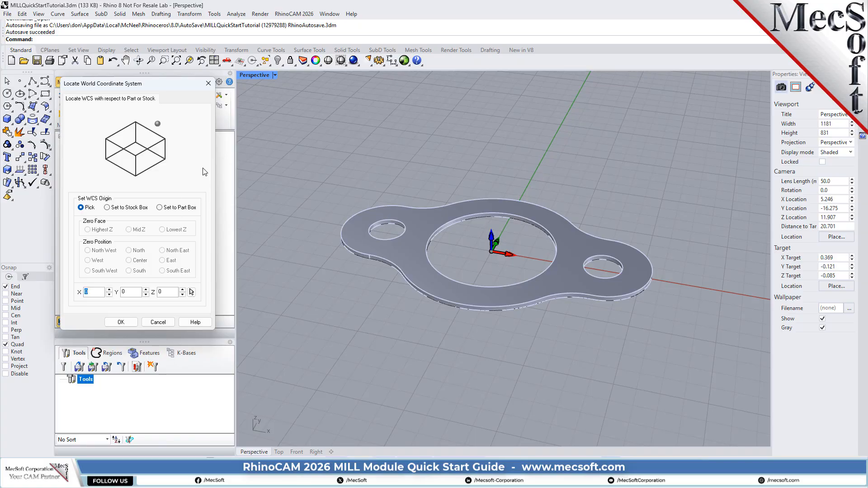
pyautogui.click(132, 207)
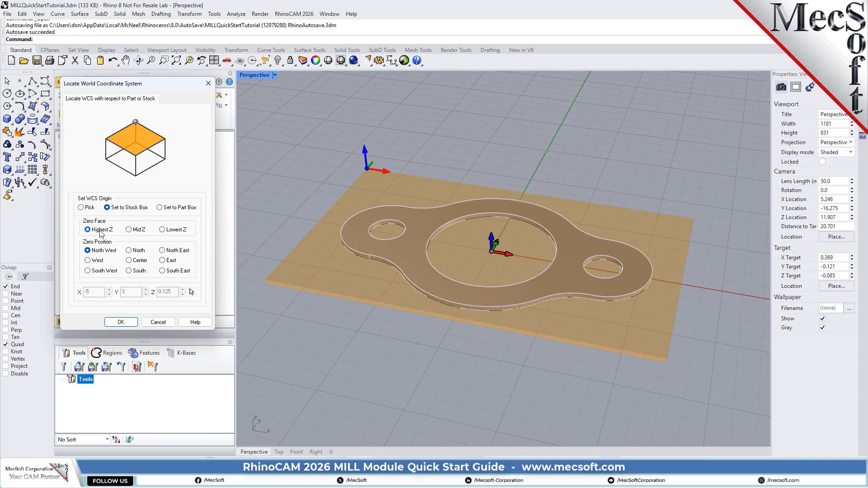
pyautogui.click(102, 272)
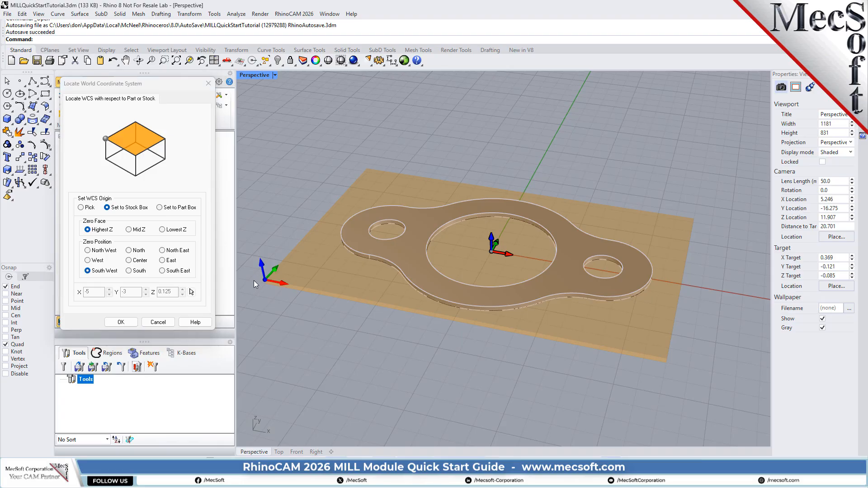
pyautogui.scroll(4, 256, 280)
pyautogui.scroll(5, 300, 283)
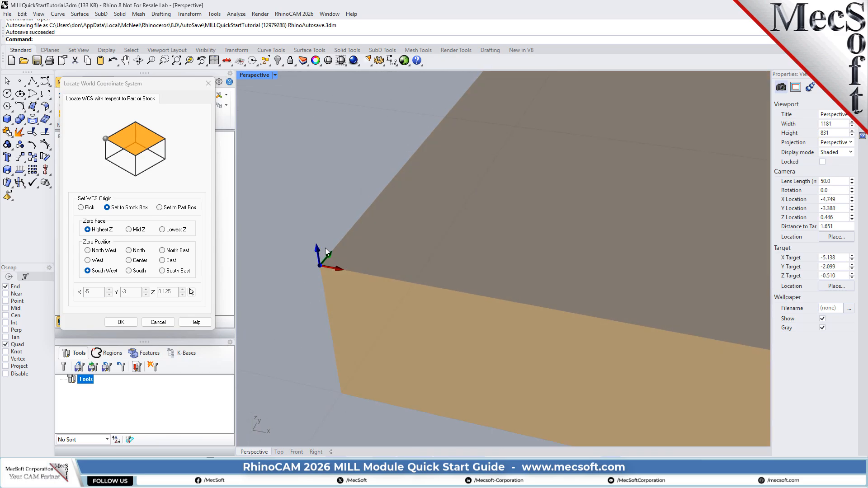
pyautogui.scroll(-8, 277, 271)
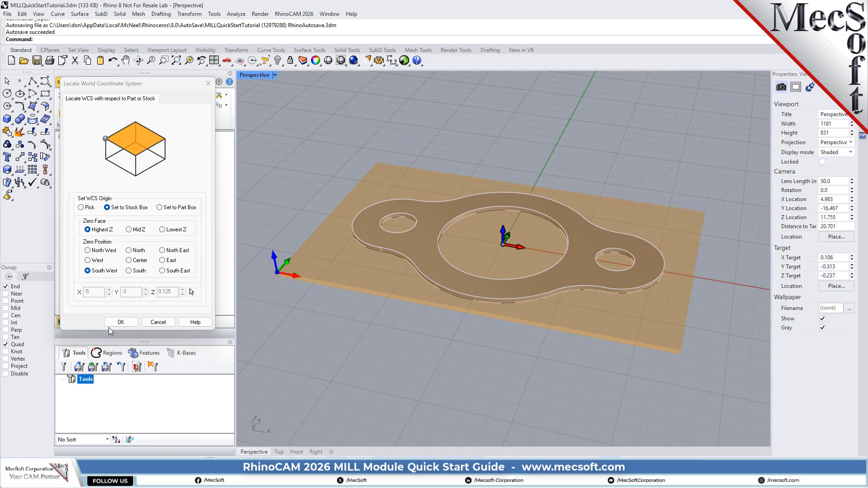
pyautogui.click(114, 323)
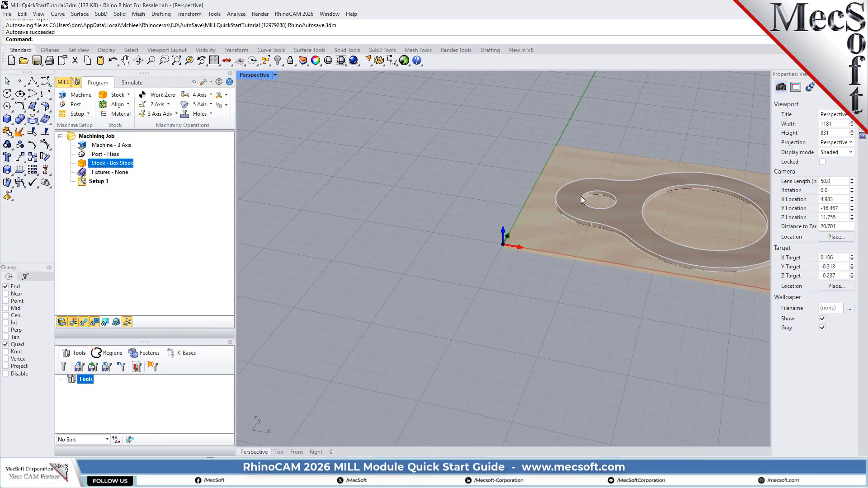
pyautogui.scroll(-8, 258, 284)
pyautogui.scroll(10, 407, 264)
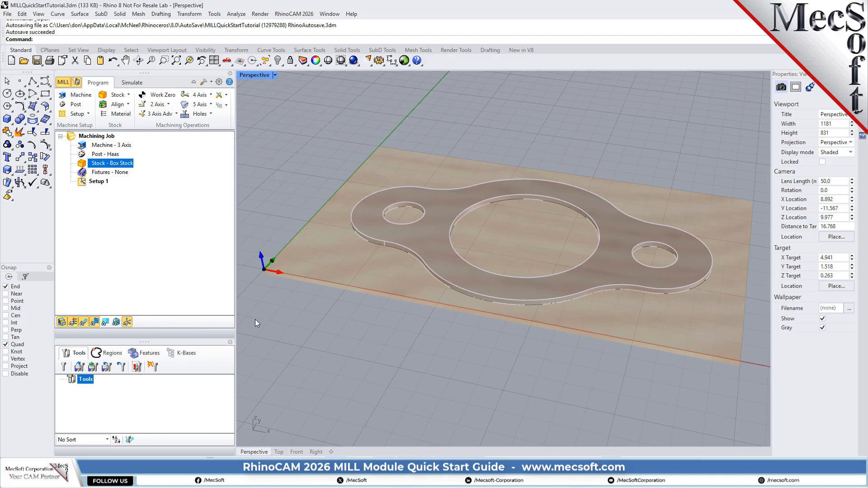
# Generate a Work Zero under Setup 1, set to the stock box at Highest Z, South West.
pyautogui.click(161, 96)
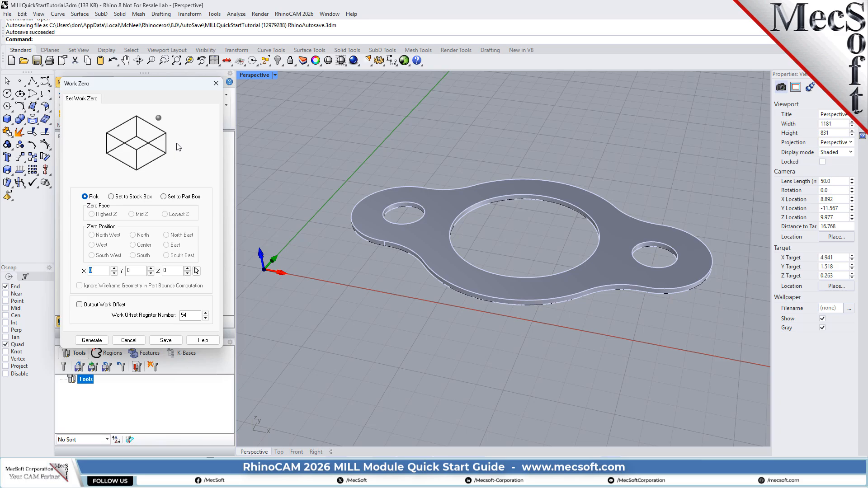
pyautogui.click(131, 198)
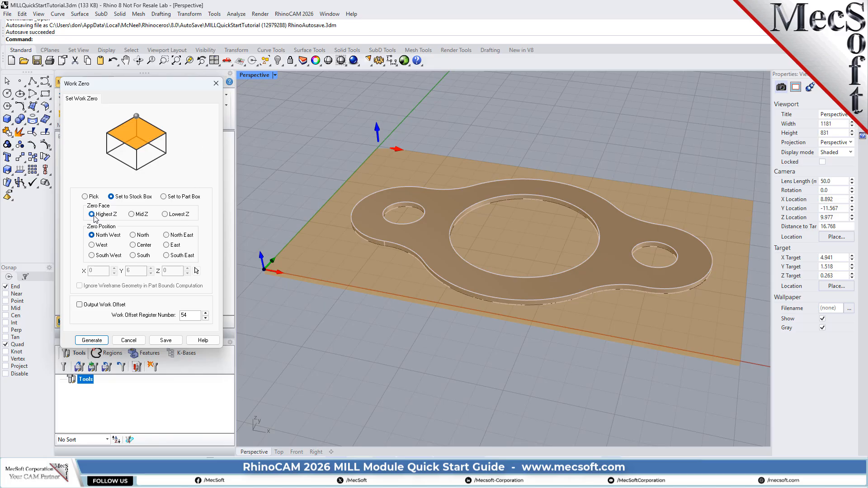
pyautogui.click(99, 256)
pyautogui.scroll(6, 256, 265)
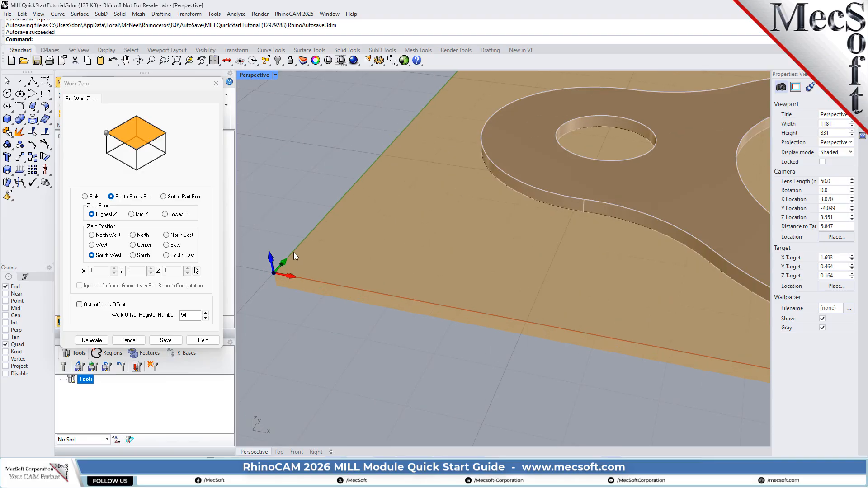
pyautogui.click(92, 340)
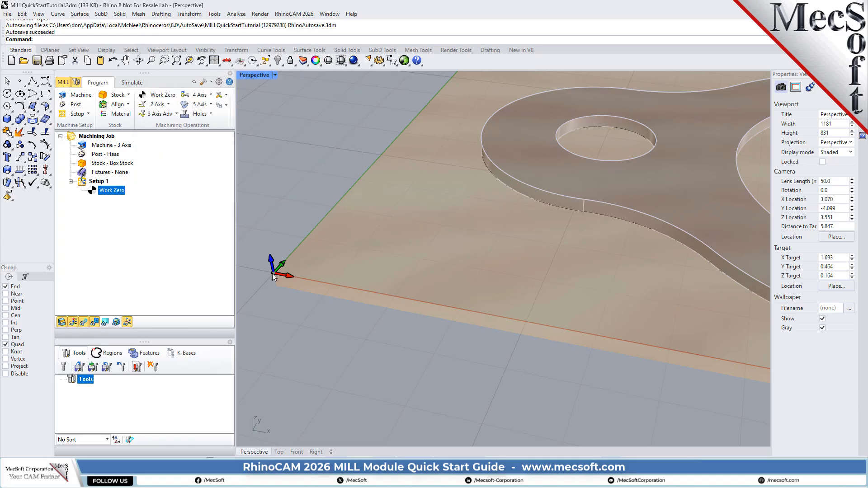
# Define a flat end mill named FlatMill-0.5 with a 0.5 diameter and HSS as the tool material.
pyautogui.scroll(-6, 270, 255)
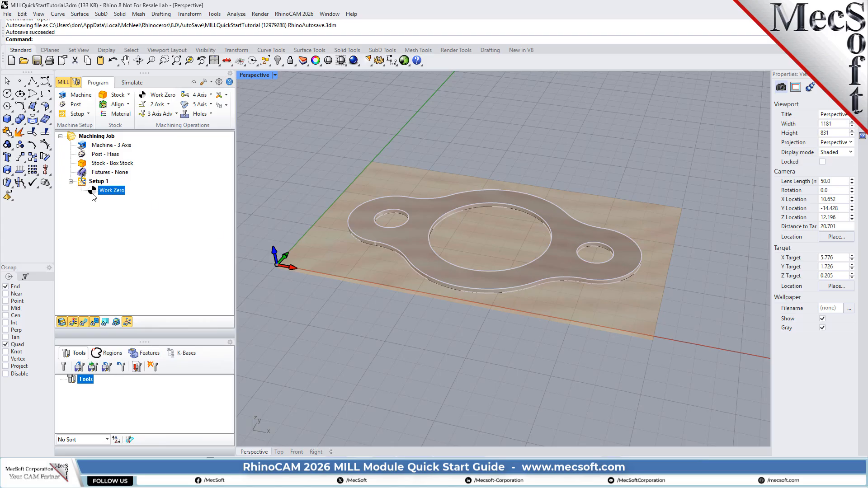
pyautogui.click(84, 182)
pyautogui.click(92, 192)
pyautogui.click(66, 369)
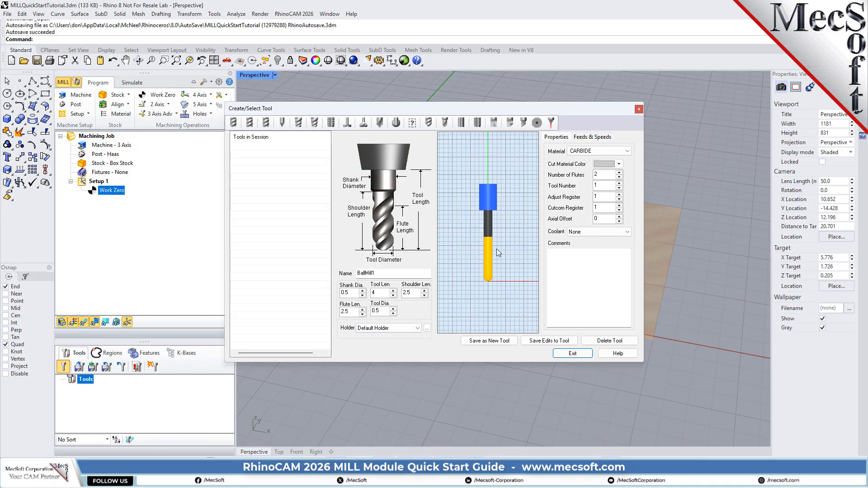
pyautogui.click(250, 124)
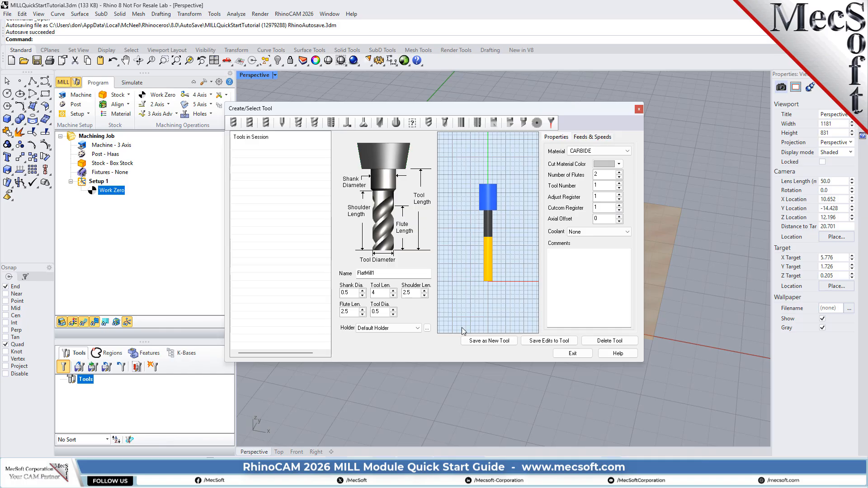
pyautogui.click(379, 273)
pyautogui.click(369, 312)
pyautogui.write('0.5')
pyautogui.click(590, 152)
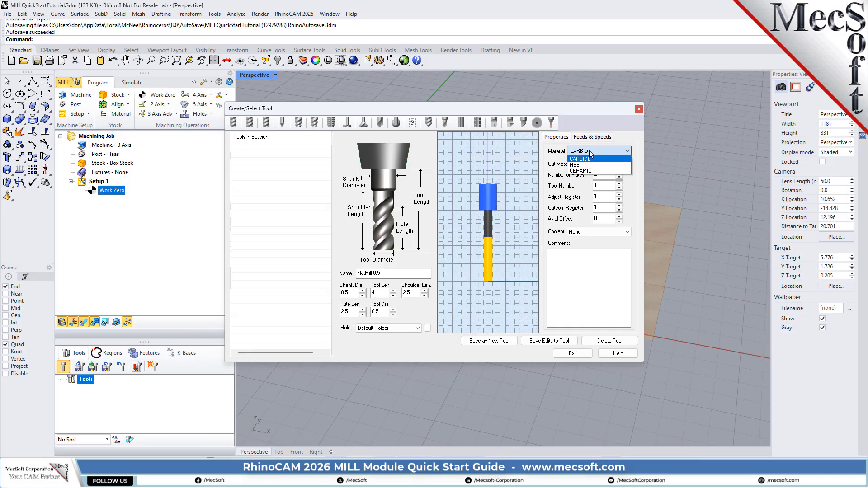
pyautogui.click(593, 164)
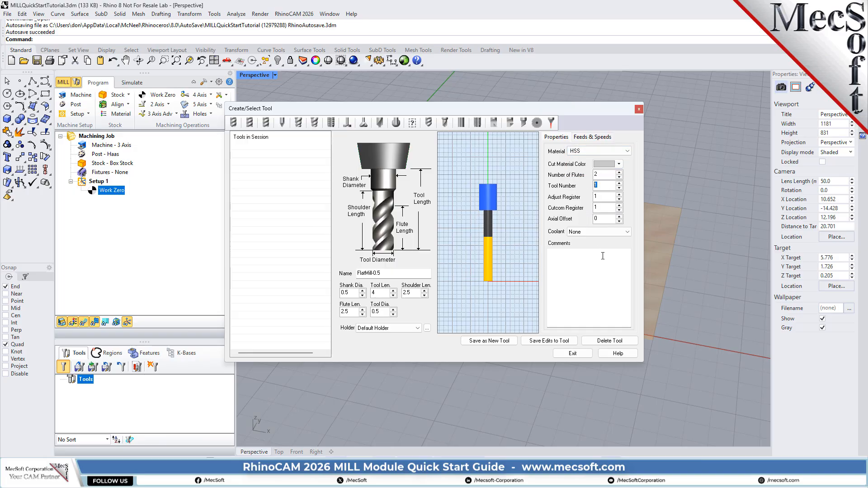
# Load the feeds and speeds for WOOD stock and HSS tool material from the table, and save FlatMill-0.5 as a new tool.
pyautogui.click(593, 138)
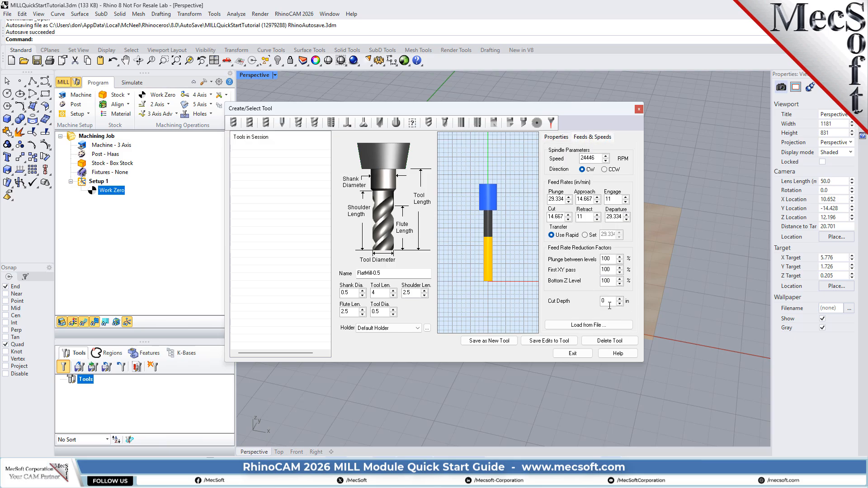
pyautogui.click(598, 326)
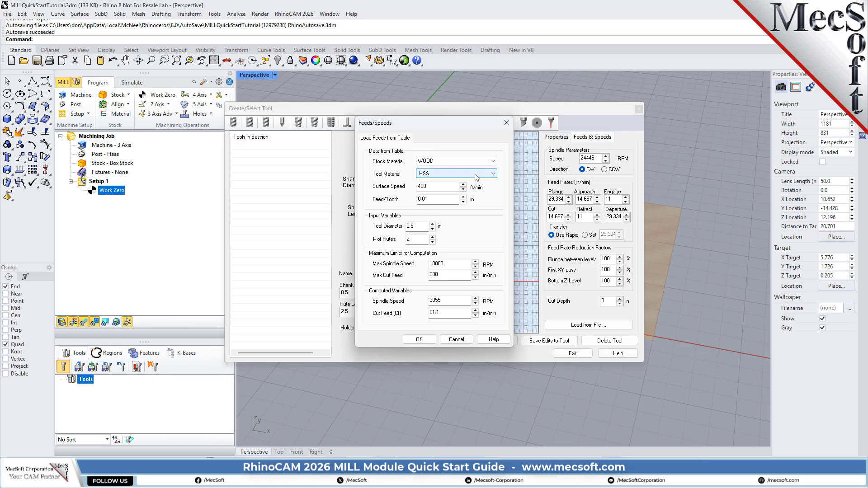
pyautogui.click(420, 340)
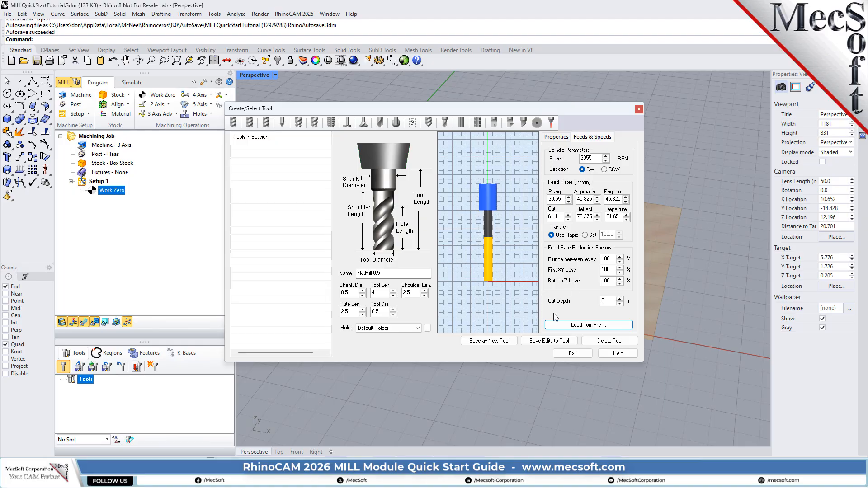
pyautogui.click(499, 343)
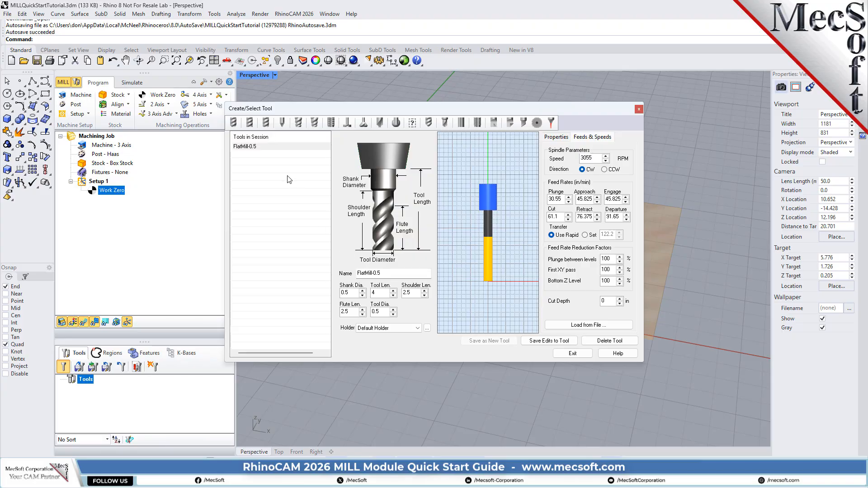
pyautogui.click(255, 147)
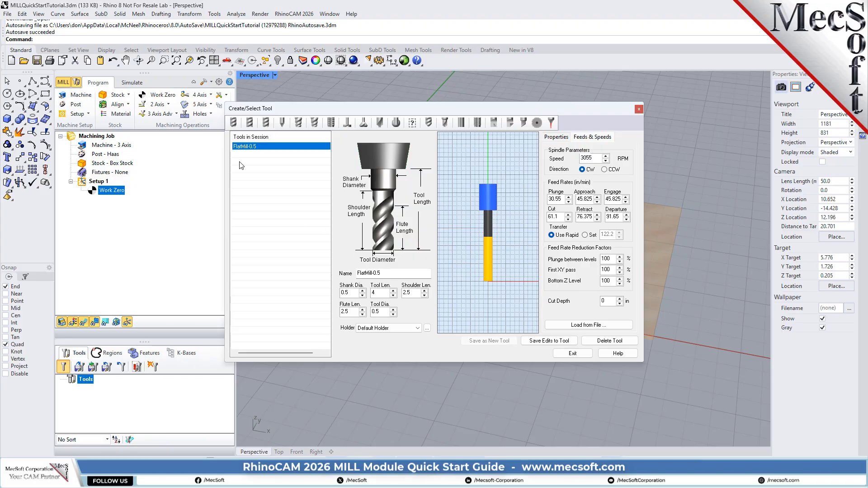
pyautogui.click(574, 353)
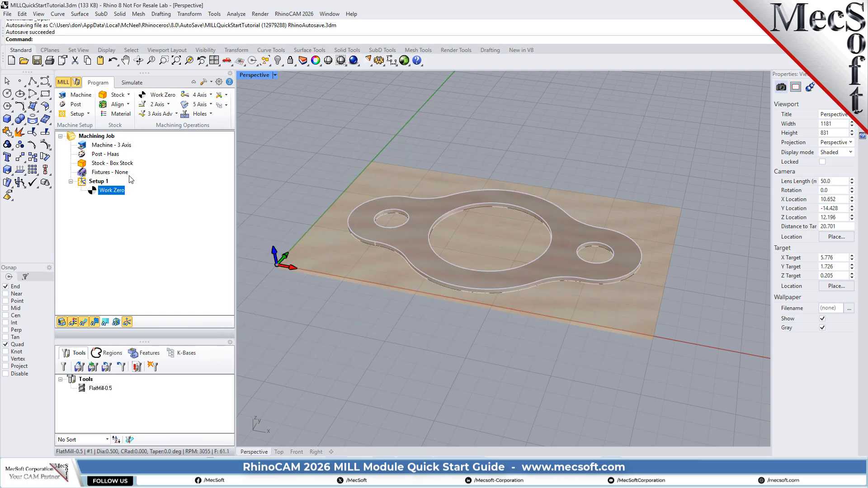
# Start a 2 1/2 Axis Profiling operation with the FlatMill-0.5 tool selected, keeping the part in view.
pyautogui.click(90, 393)
pyautogui.click(88, 388)
pyautogui.click(169, 103)
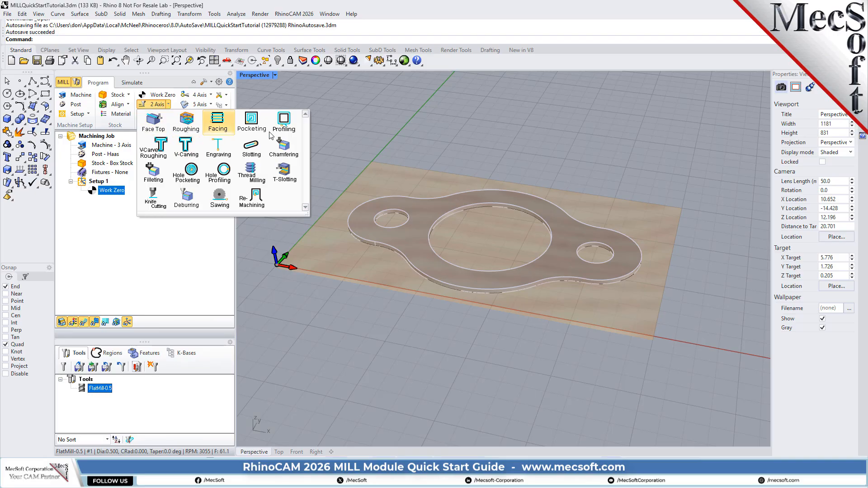
pyautogui.click(290, 133)
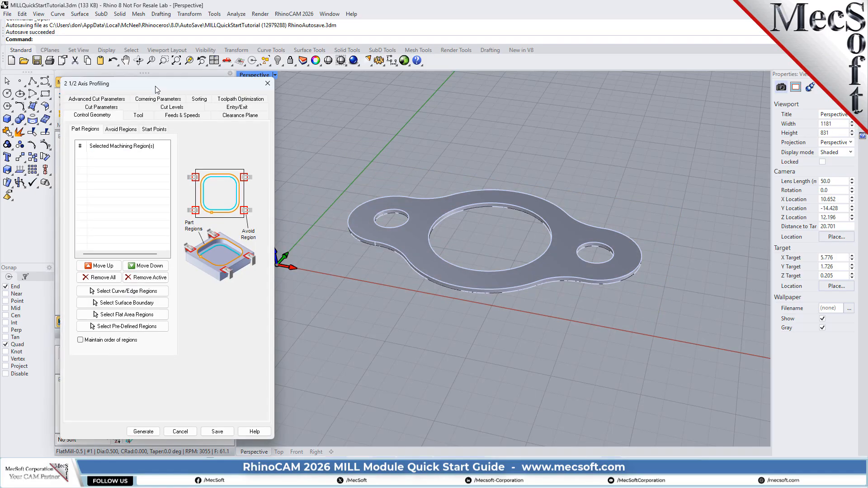
pyautogui.moveTo(157, 89); pyautogui.dragTo(246, 75)
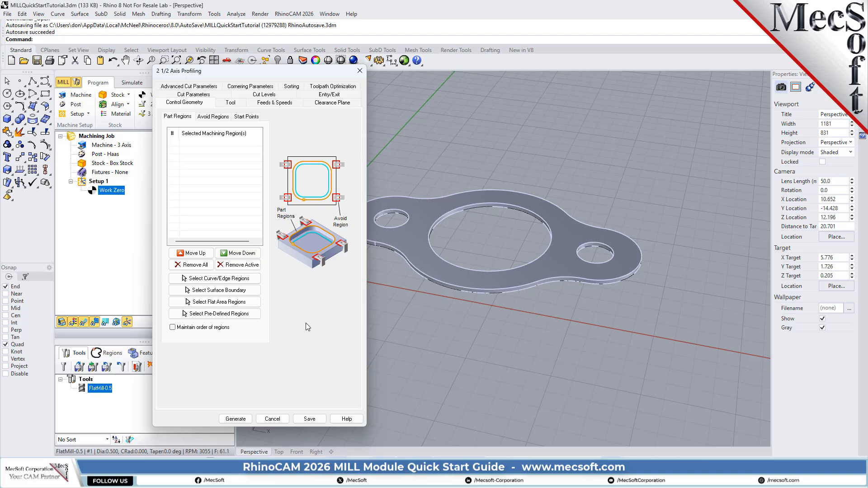
# Add the top edges of the two small holes and the large center hole as part regions, and check each listed region.
pyautogui.click(185, 104)
pyautogui.click(207, 284)
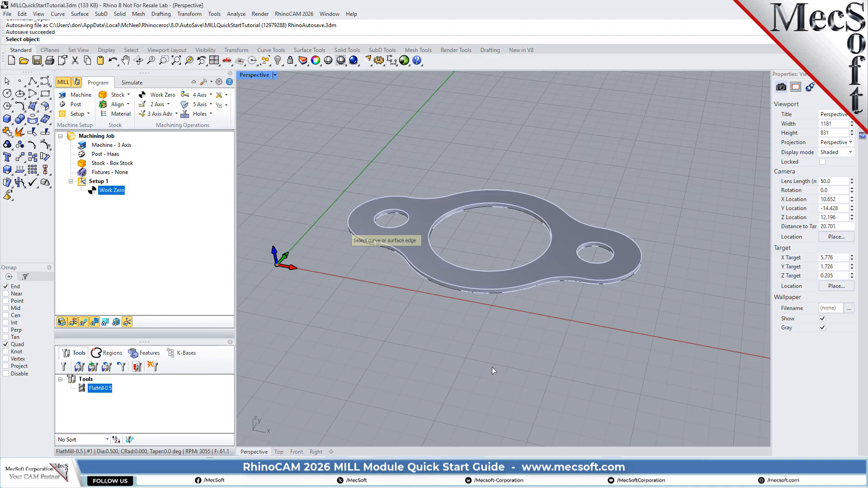
pyautogui.click(393, 215)
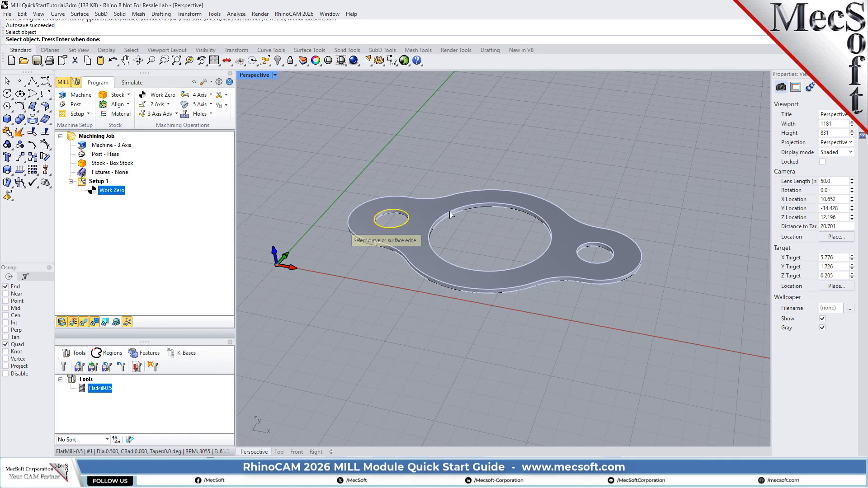
pyautogui.click(474, 206)
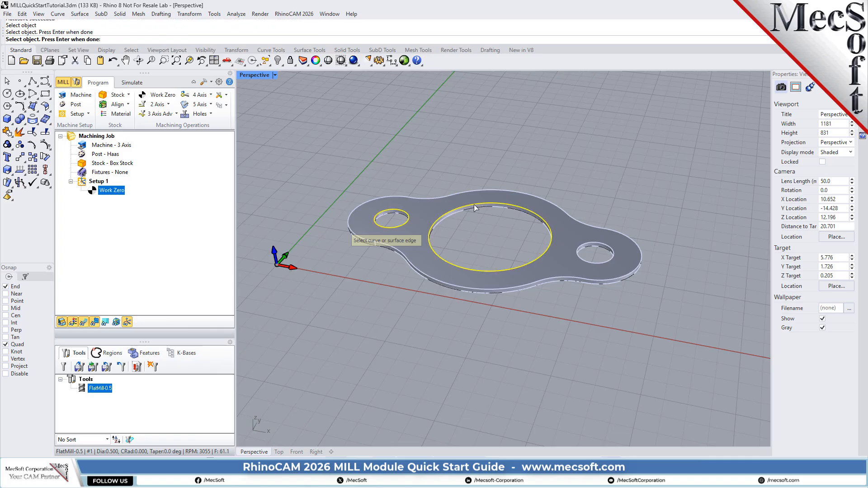
pyautogui.click(590, 243)
pyautogui.press('Return')
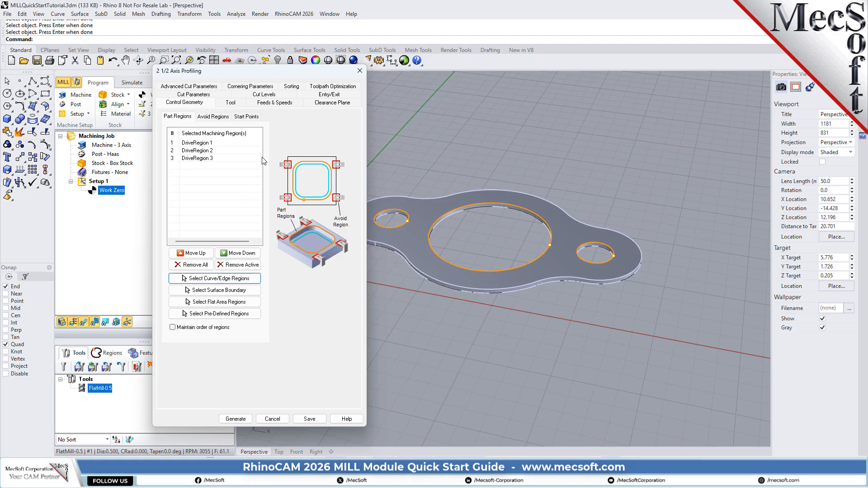
pyautogui.click(224, 144)
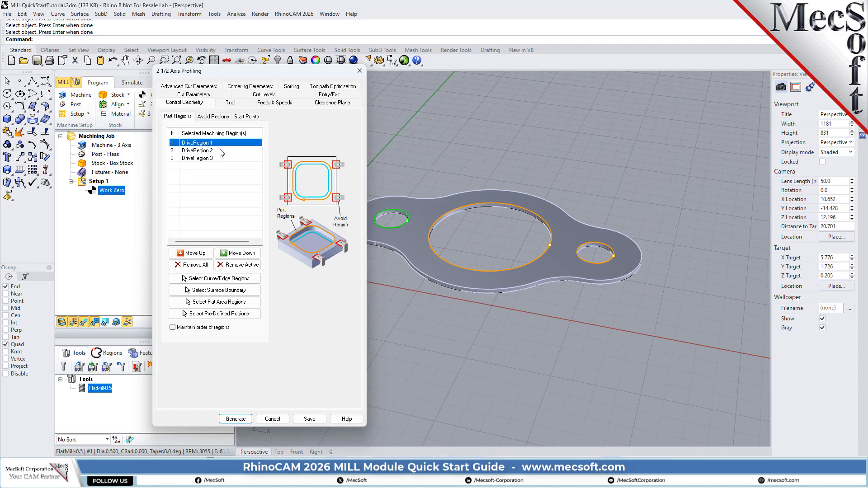
pyautogui.click(223, 151)
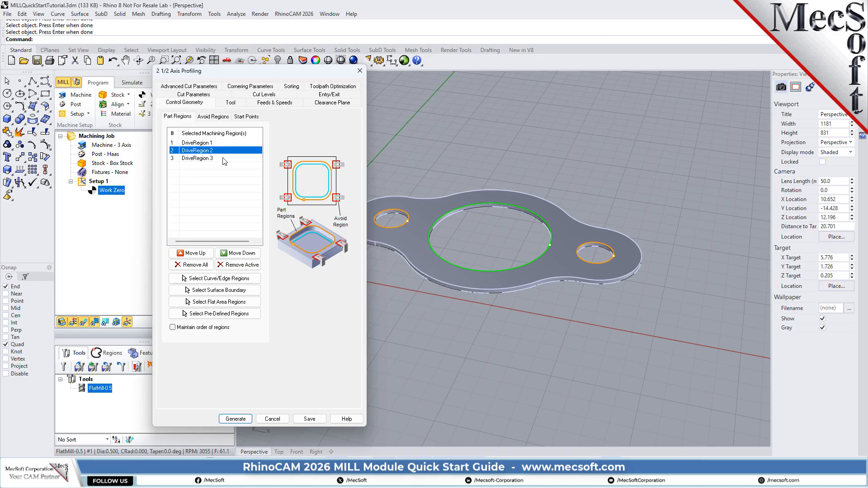
pyautogui.click(223, 159)
pyautogui.click(221, 150)
# Load the operation's feeds and speeds from the FlatMill-0.5 tool and review its automatic clearance plane over the part.
pyautogui.click(231, 102)
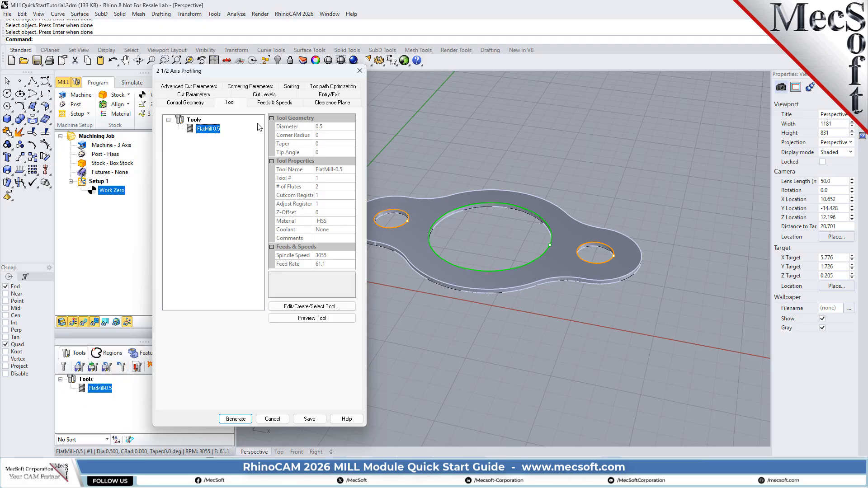
pyautogui.click(286, 104)
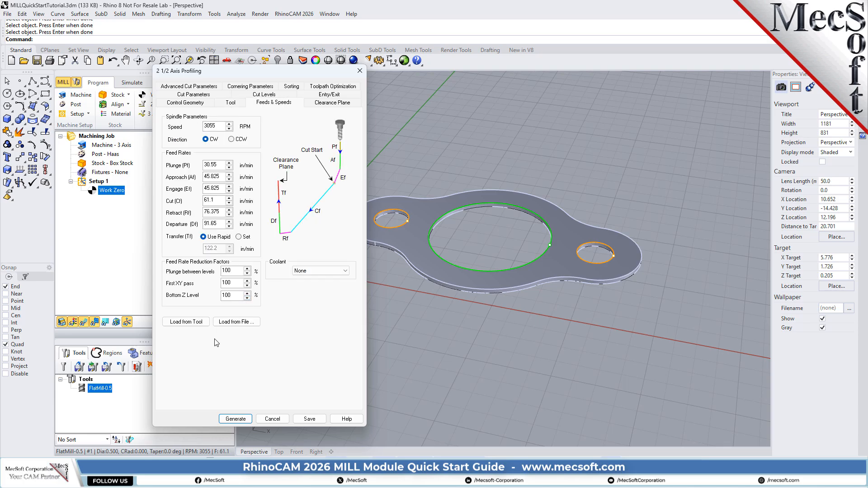
pyautogui.click(198, 324)
pyautogui.click(330, 104)
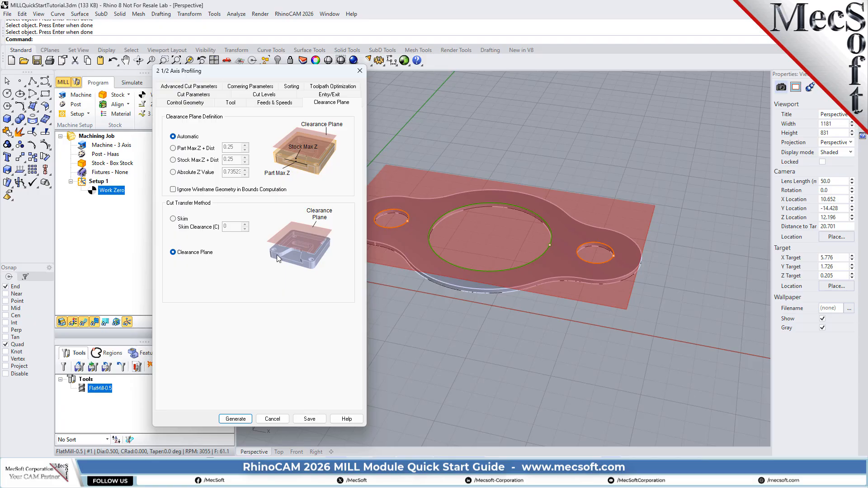
pyautogui.moveTo(584, 264); pyautogui.dragTo(578, 227, button='right')
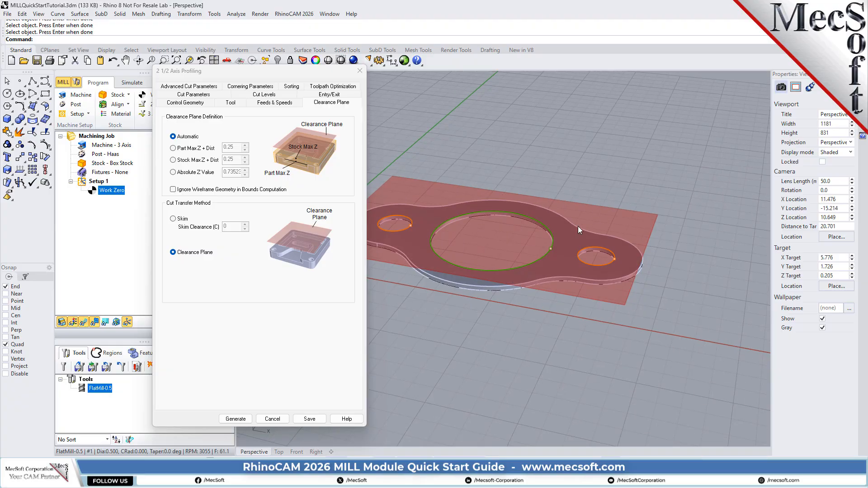
pyautogui.keyDown('shift'); pyautogui.moveTo(653, 239); pyautogui.dragTo(498, 232, button='right'); pyautogui.keyUp('shift')
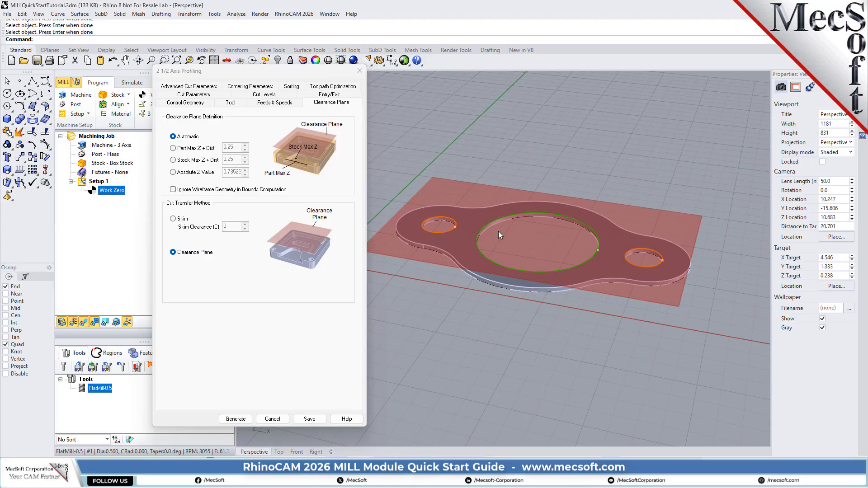
# Set the profiling cutting side to use Outside/Inside for closed curves, with Inside chosen.
pyautogui.click(191, 94)
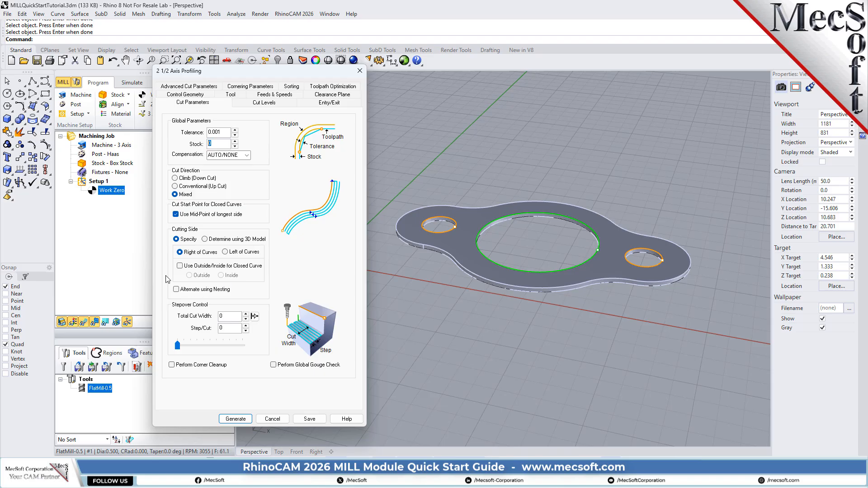
pyautogui.click(180, 266)
pyautogui.click(202, 279)
pyautogui.click(231, 279)
# Define the profiling cut levels with the total cut depth, rough depth and rough depth per cut, keeping the cut geometry At Top.
pyautogui.click(262, 103)
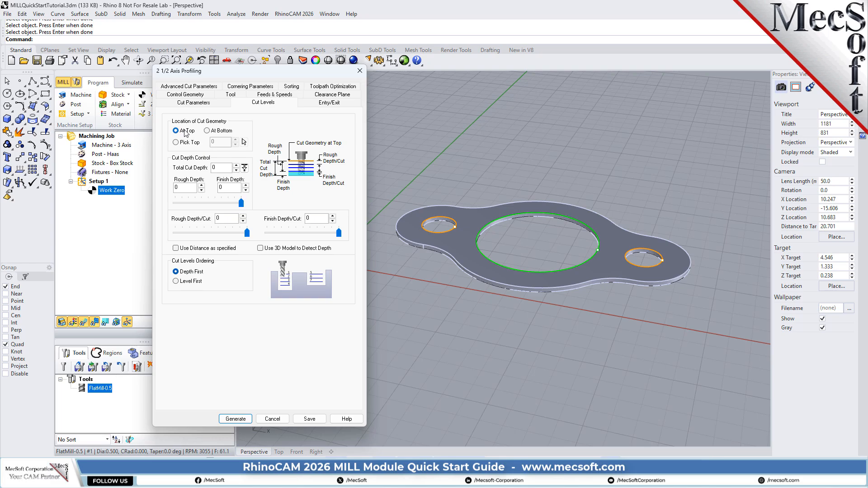
pyautogui.click(219, 168)
pyautogui.moveTo(177, 187); pyautogui.dragTo(187, 187)
pyautogui.click(234, 217)
# Set both the entry and exit motions to None and generate the 2 1/2 Axis Profiling toolpath.
pyautogui.click(328, 104)
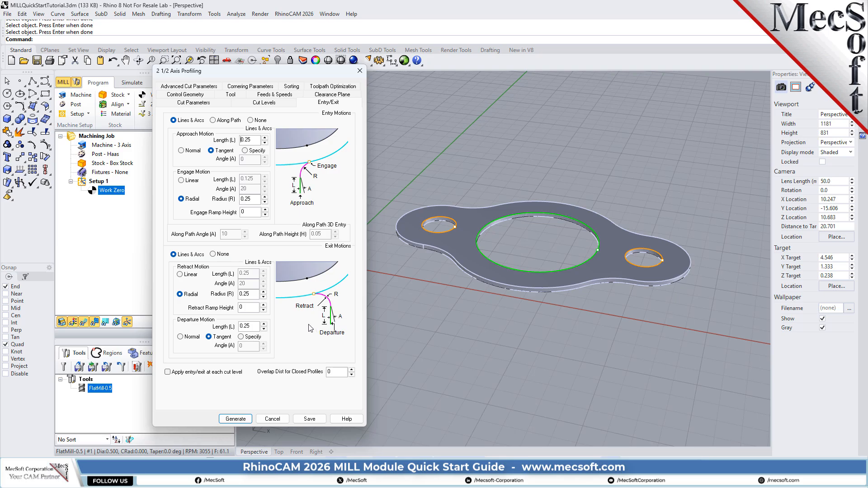
pyautogui.click(253, 121)
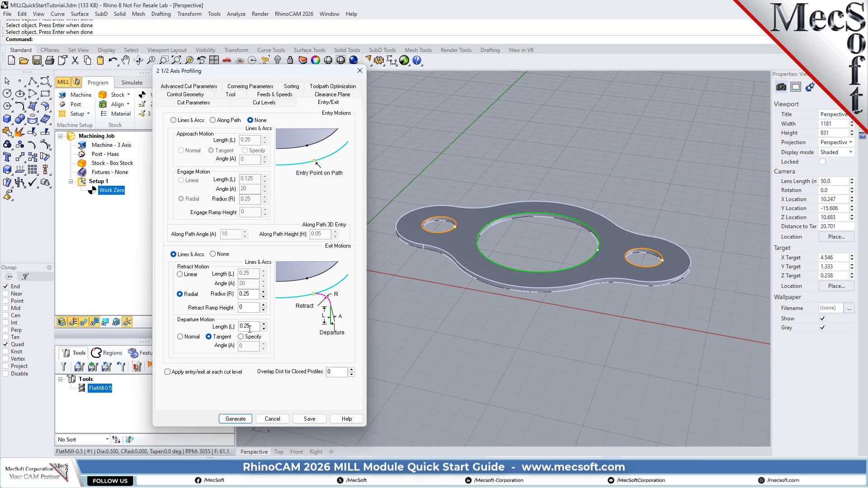
pyautogui.click(222, 256)
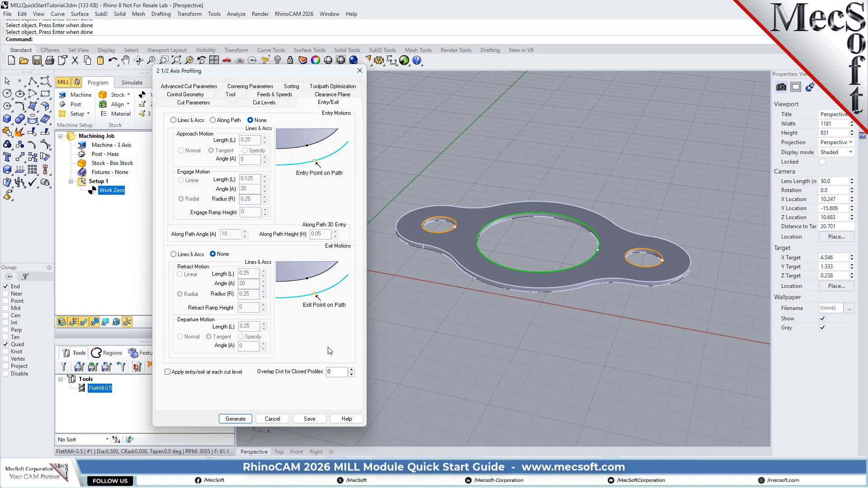
pyautogui.click(239, 420)
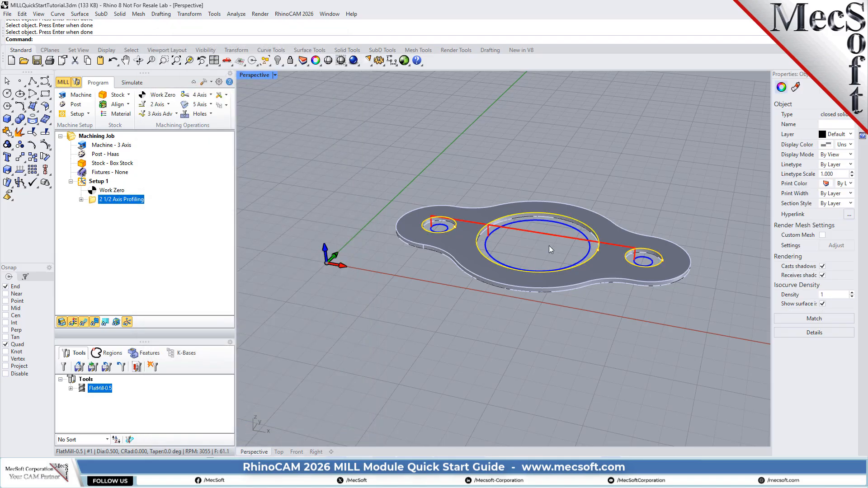
# Inspect the generated profiling toolpath in the three holes, toggling the toolpath visibility off and on.
pyautogui.moveTo(612, 216); pyautogui.dragTo(604, 240, button='right')
pyautogui.scroll(2, 625, 233)
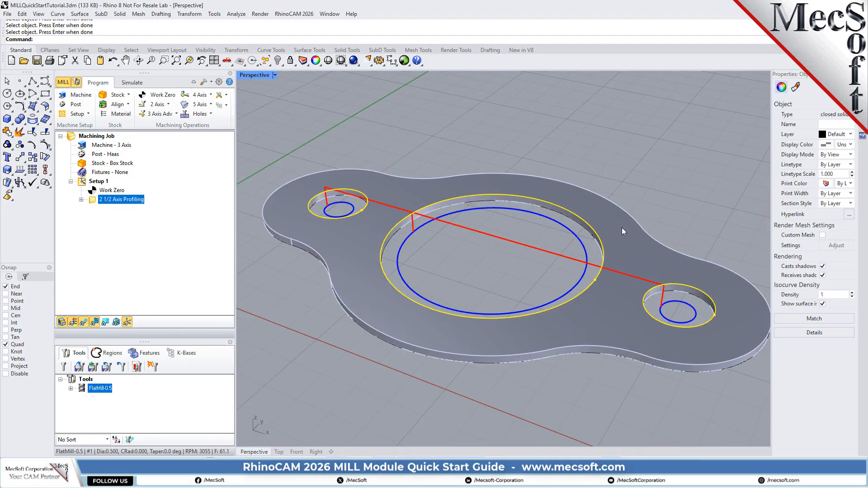
pyautogui.click(94, 191)
pyautogui.click(103, 200)
pyautogui.click(83, 322)
pyautogui.click(84, 323)
pyautogui.click(84, 323)
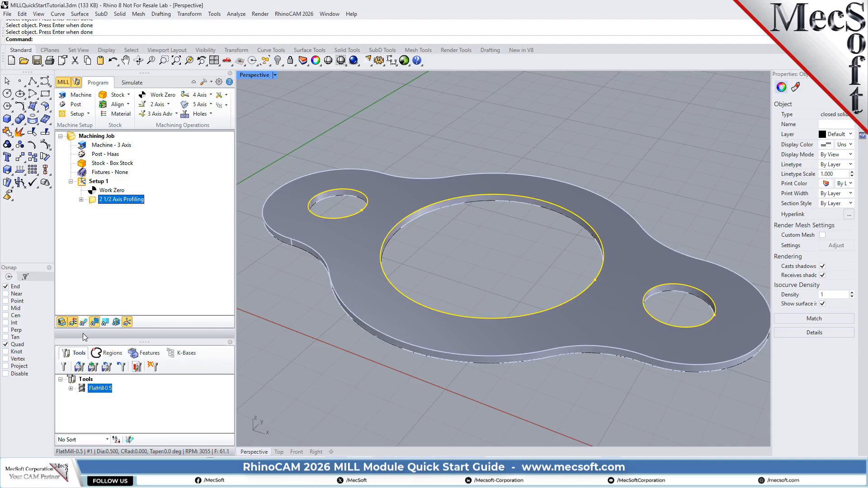
pyautogui.click(83, 323)
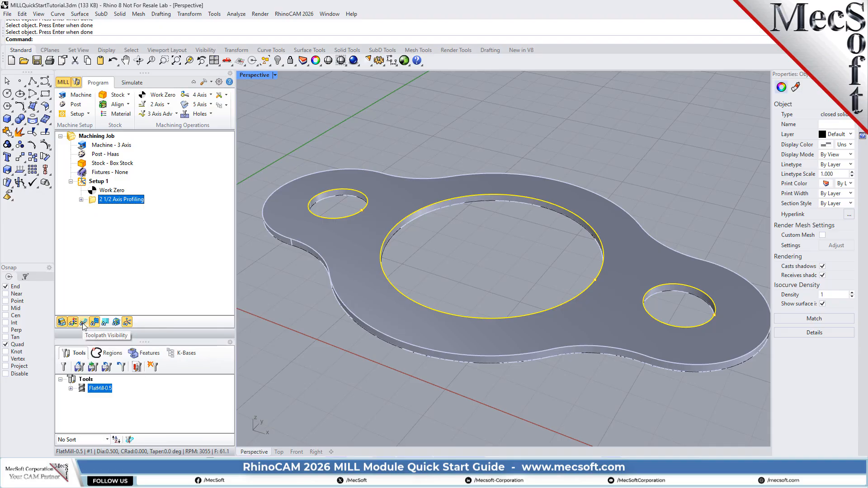
pyautogui.click(639, 175)
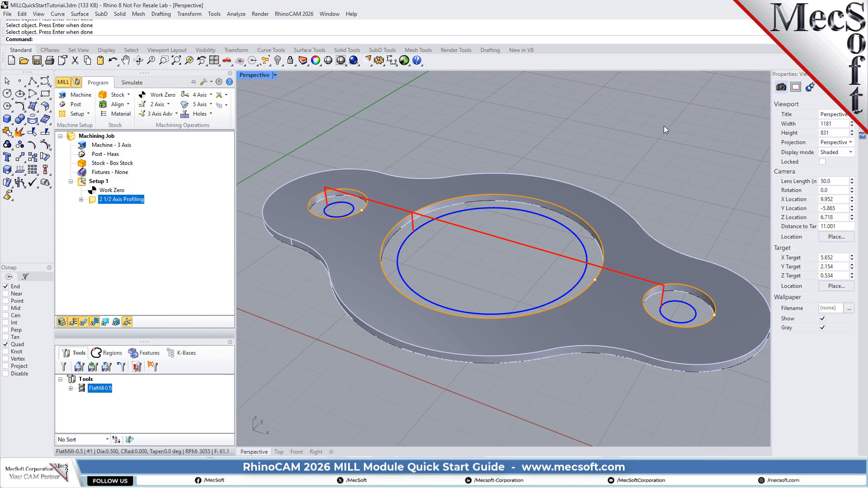
# Simulate the inside profiling of the three holes and inspect the cut stock.
pyautogui.scroll(-2, 417, 173)
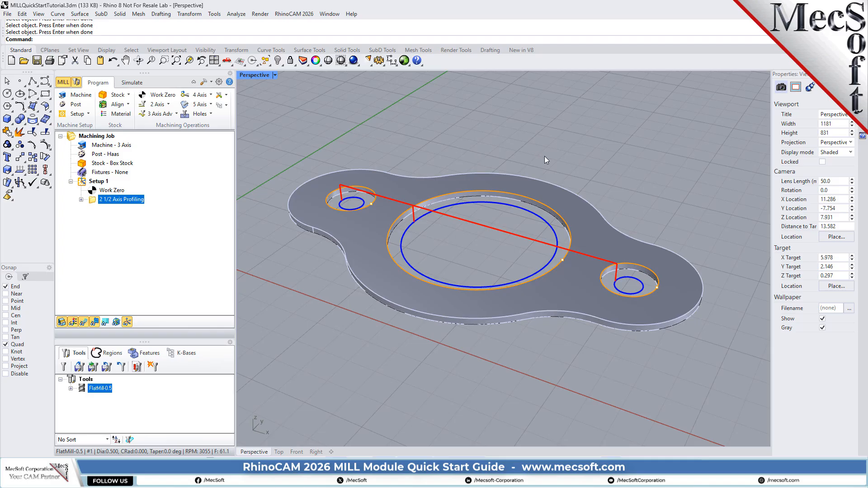
pyautogui.click(133, 83)
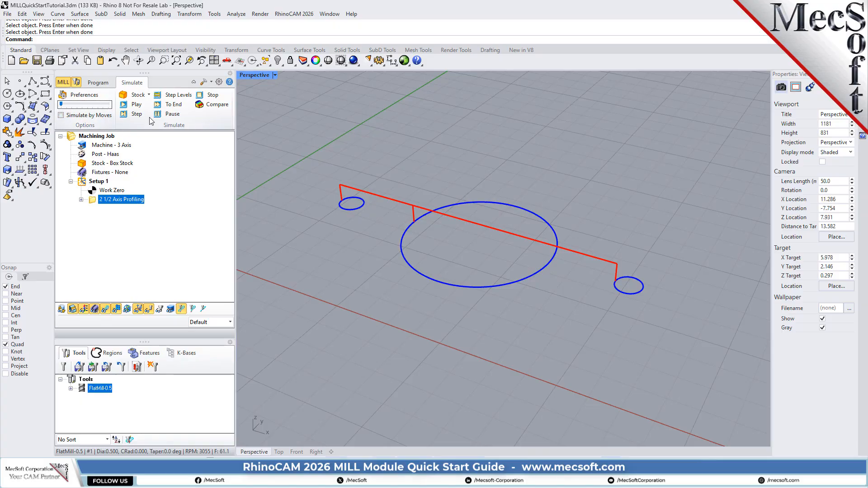
pyautogui.click(134, 105)
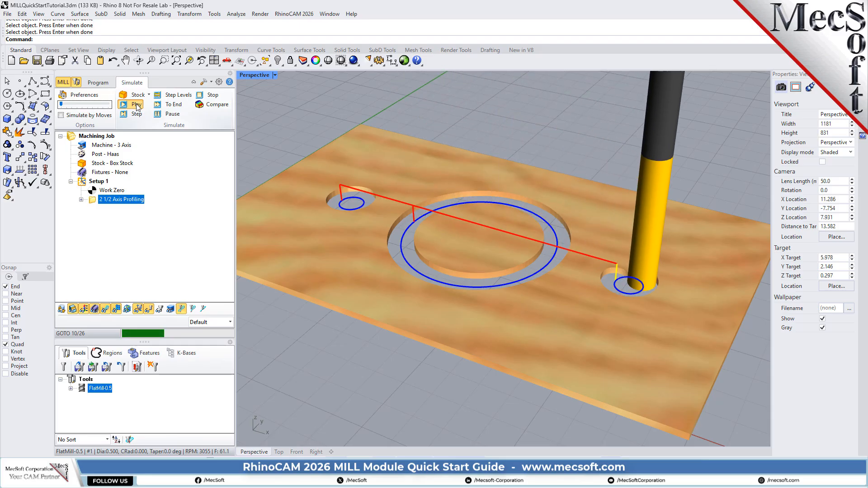
pyautogui.moveTo(511, 279); pyautogui.dragTo(514, 240, button='right')
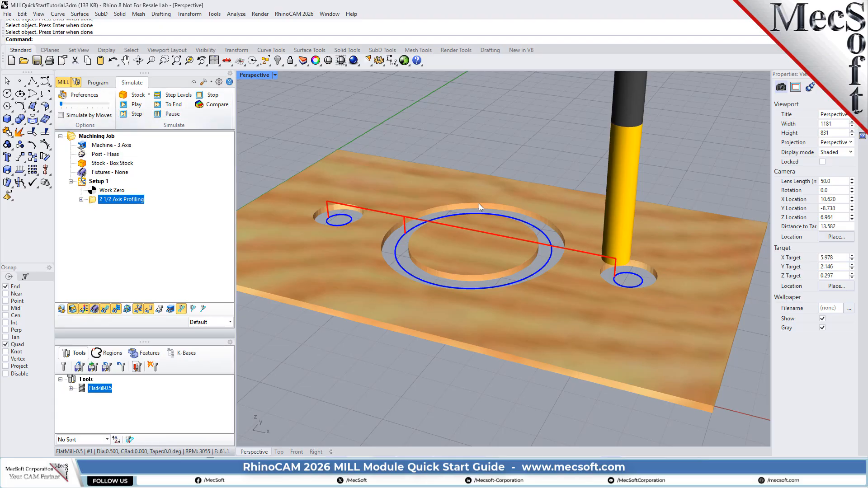
pyautogui.moveTo(479, 204); pyautogui.dragTo(443, 221, button='right')
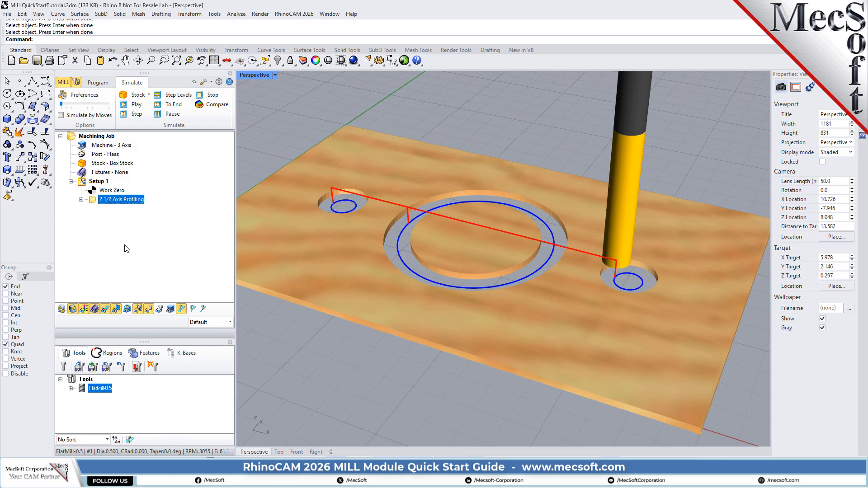
# Compare the simulated stock with its wood material texture turned off and back on.
pyautogui.click(84, 310)
pyautogui.moveTo(394, 305); pyautogui.dragTo(456, 343, button='right')
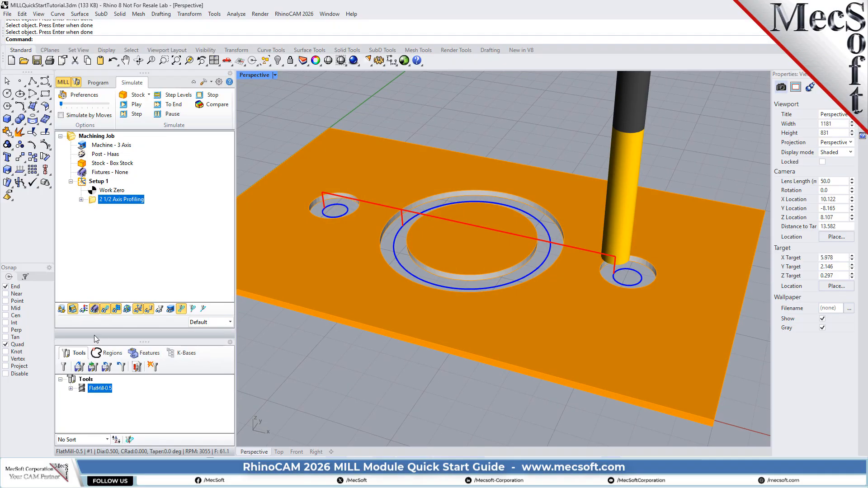
pyautogui.click(84, 310)
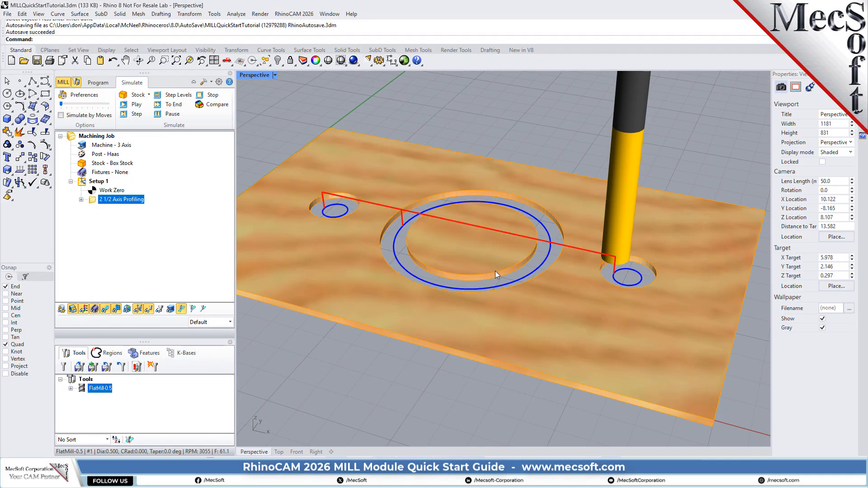
# Show the tool holder in the cut simulation.
pyautogui.scroll(-2, 542, 267)
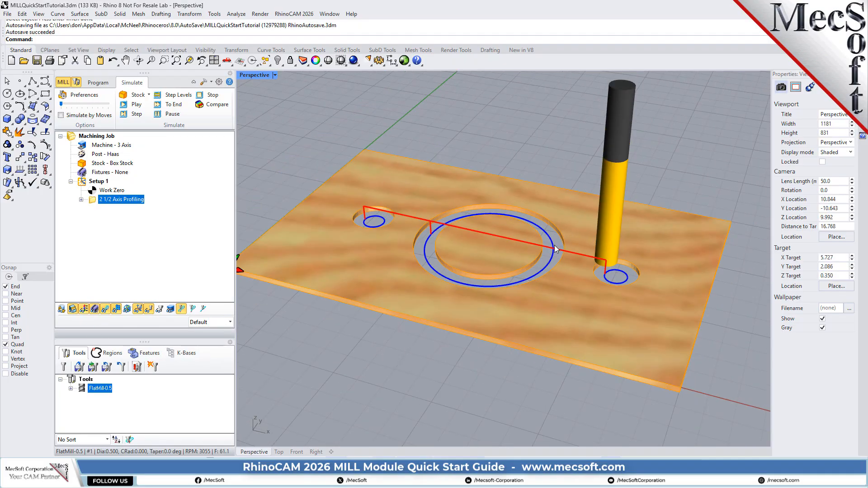
pyautogui.scroll(-2, 555, 246)
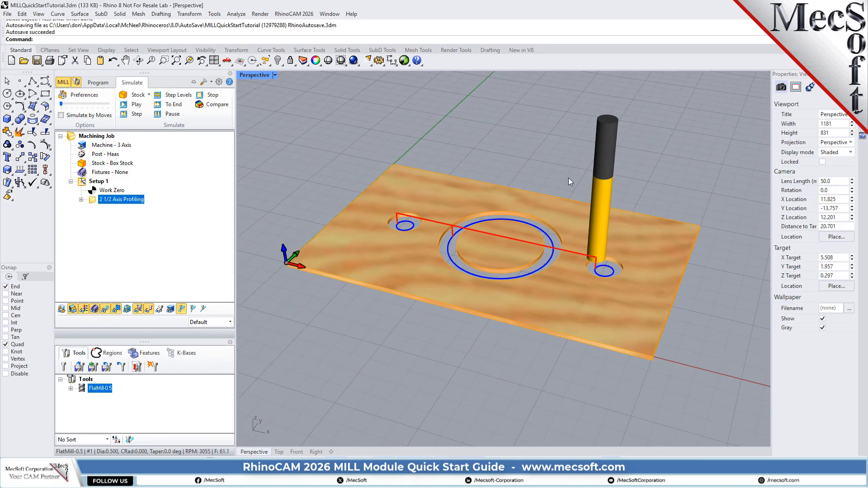
pyautogui.click(158, 310)
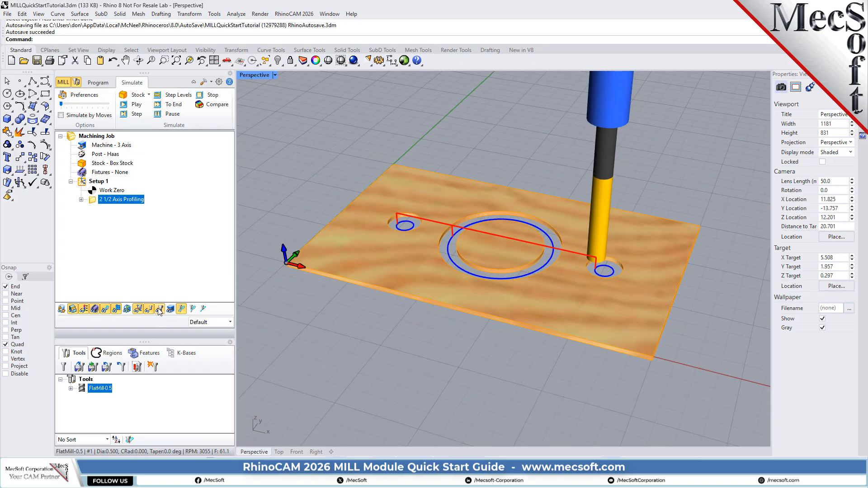
pyautogui.scroll(4, 553, 262)
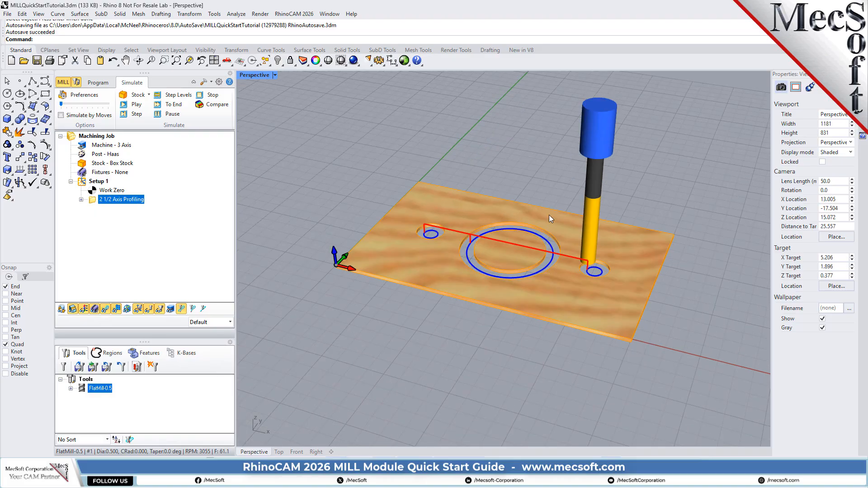
pyautogui.scroll(-4, 477, 250)
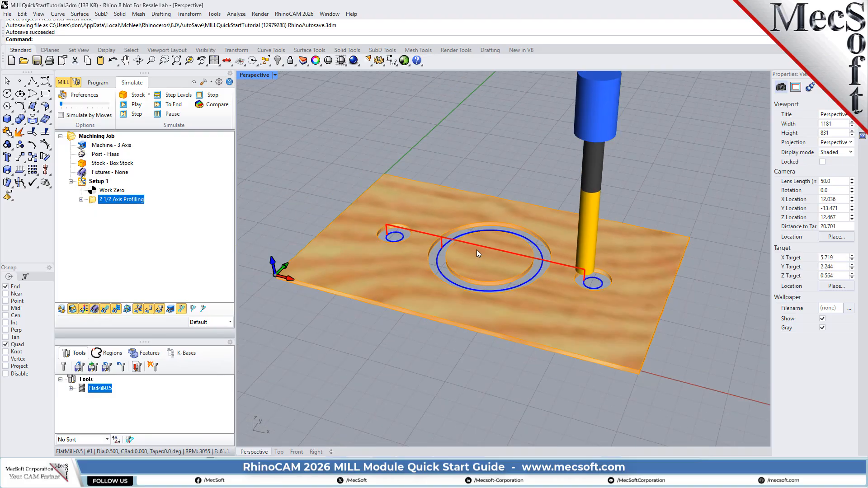
# Copy the 2 1/2 Axis Profiling operation and paste the duplicate below it in Setup 1.
pyautogui.click(97, 83)
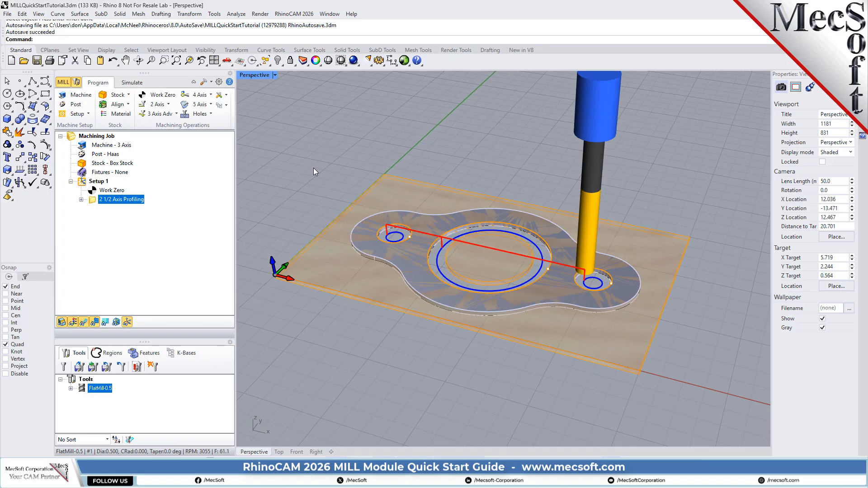
pyautogui.rightClick(94, 205)
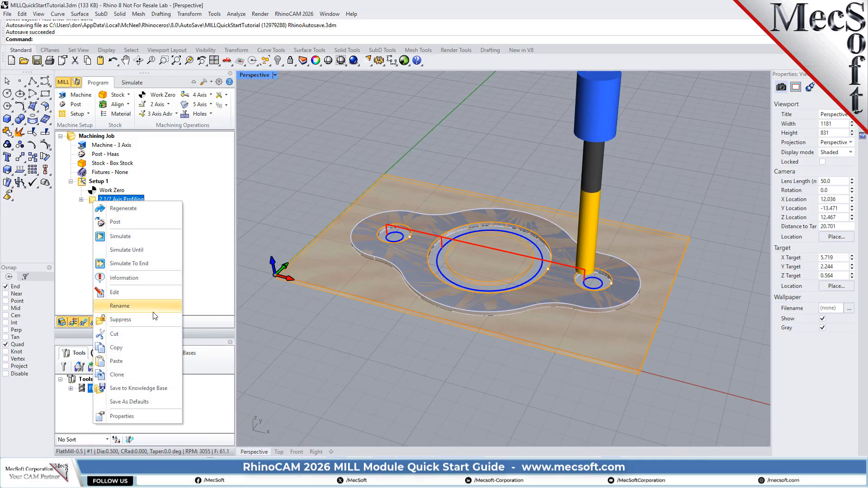
pyautogui.click(149, 349)
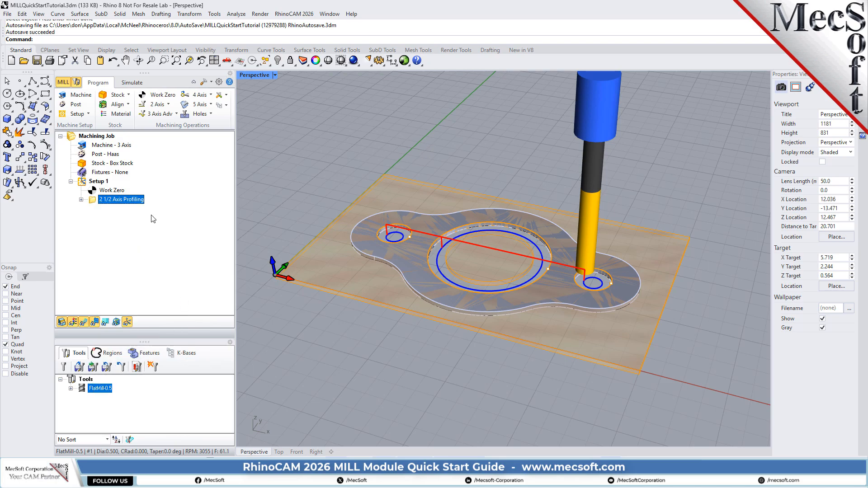
pyautogui.rightClick(138, 201)
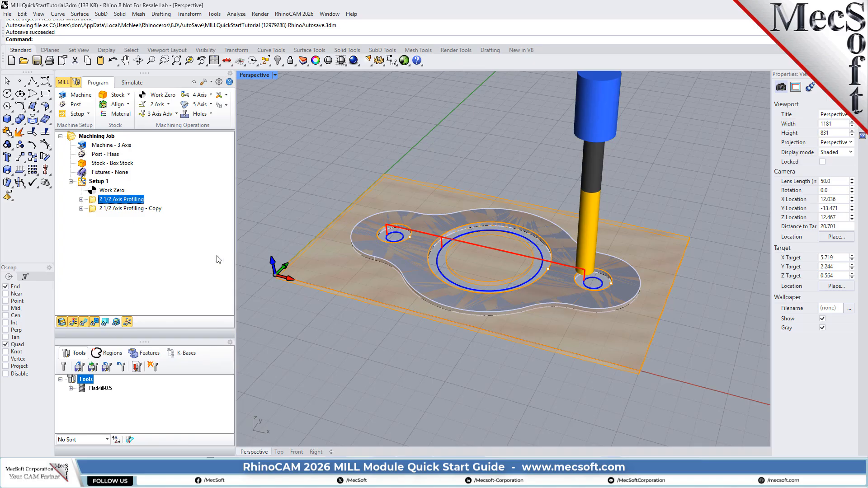
# Edit the copied profiling operation, replacing its three hole regions with the gasket's outer top edge.
pyautogui.click(95, 209)
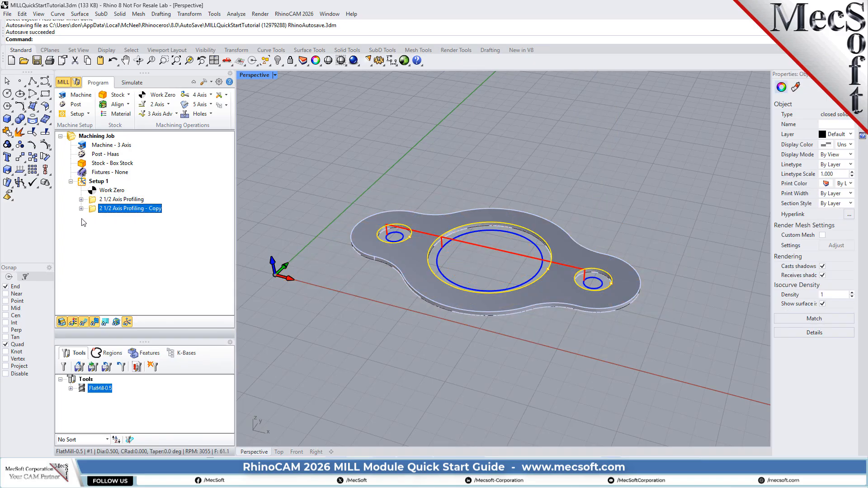
pyautogui.rightClick(159, 213)
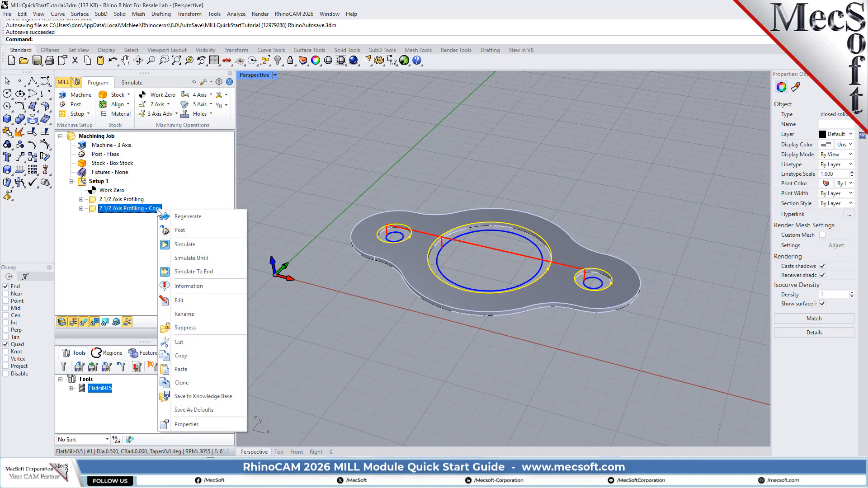
pyautogui.click(196, 302)
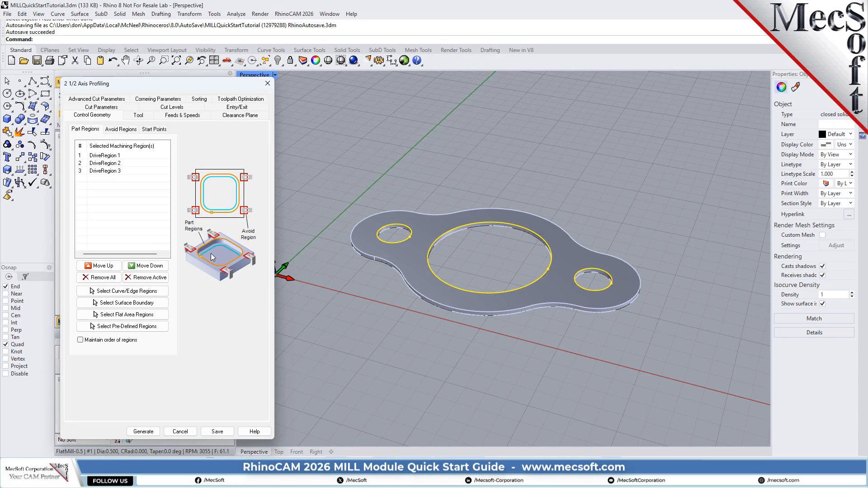
pyautogui.moveTo(157, 84); pyautogui.dragTo(212, 76)
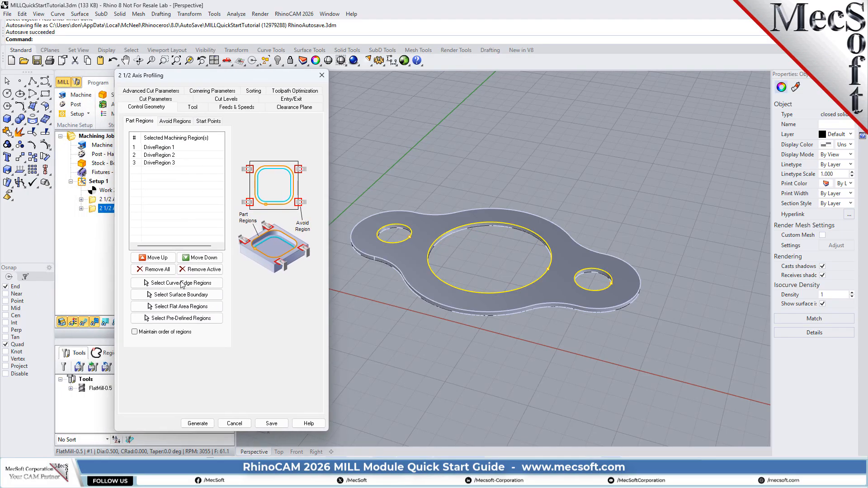
pyautogui.click(157, 270)
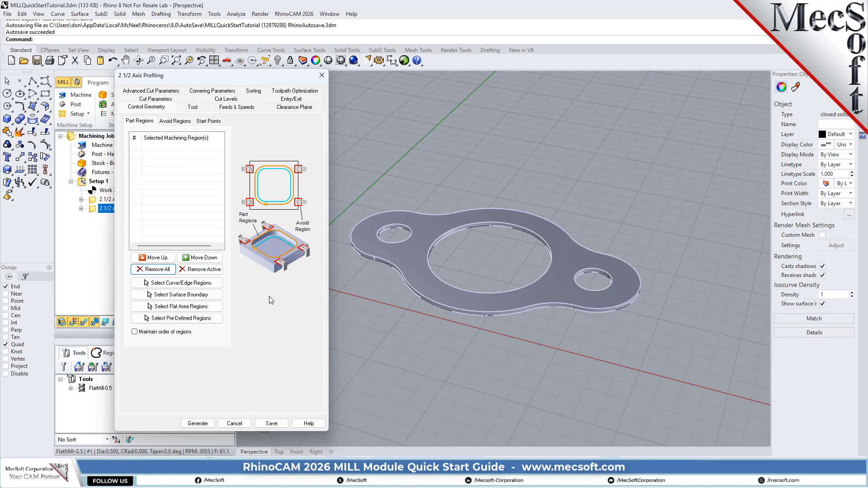
pyautogui.click(180, 284)
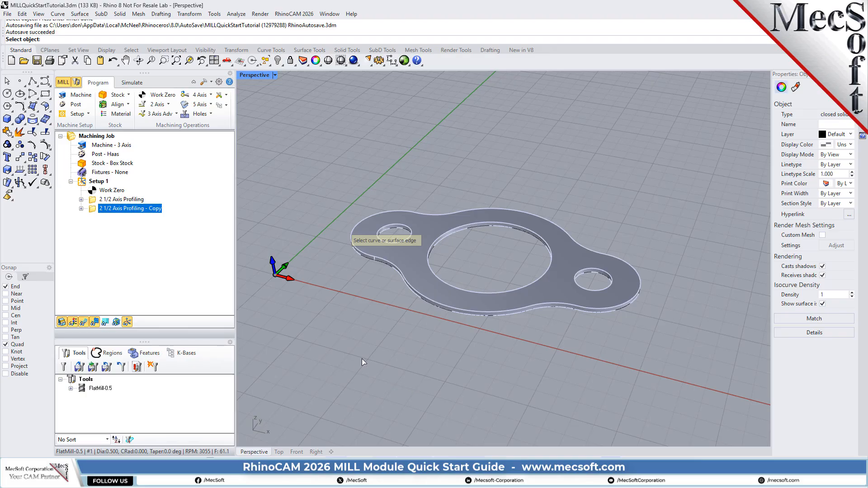
pyautogui.click(509, 312)
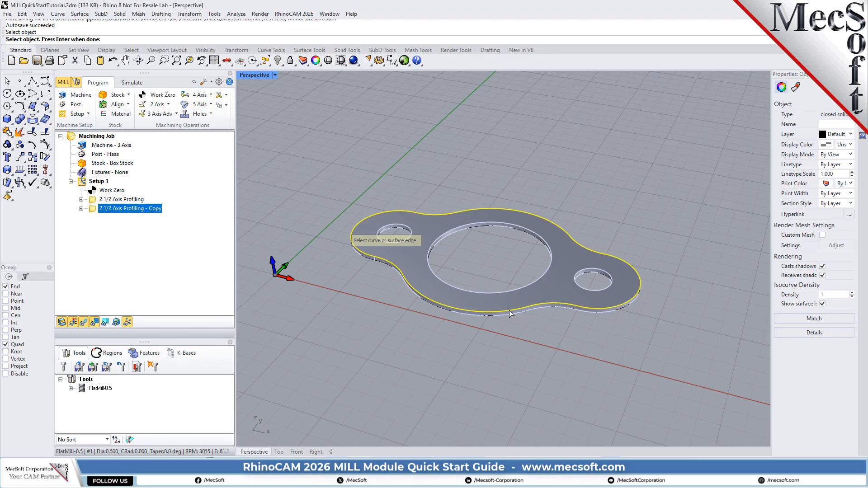
pyautogui.press('Return')
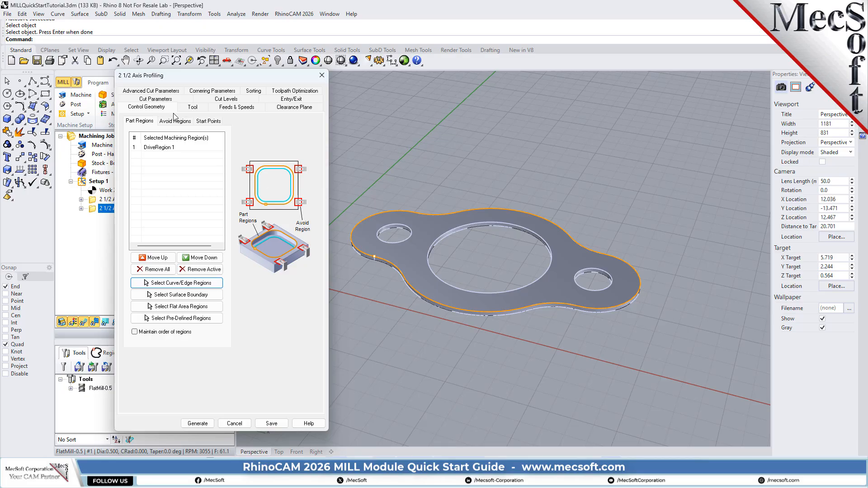
# Set the copied operation's cutting side for closed curves to Outside and generate its toolpath.
pyautogui.click(157, 99)
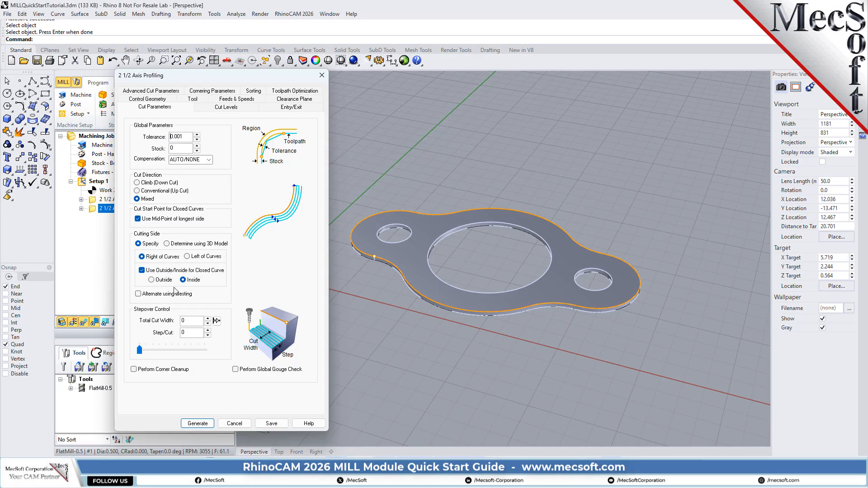
pyautogui.click(161, 280)
pyautogui.click(197, 423)
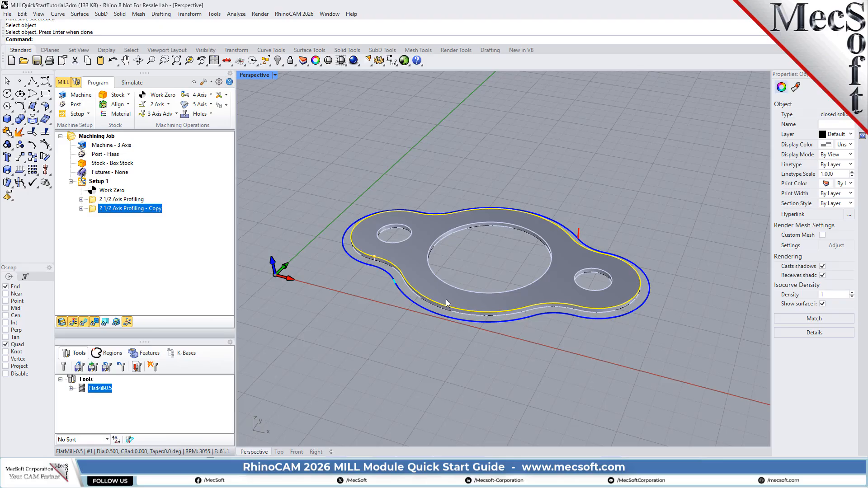
# Inspect the toolpath around the gasket's outer edge and simulate the outside profiling cut.
pyautogui.moveTo(446, 299); pyautogui.dragTo(459, 313, button='right')
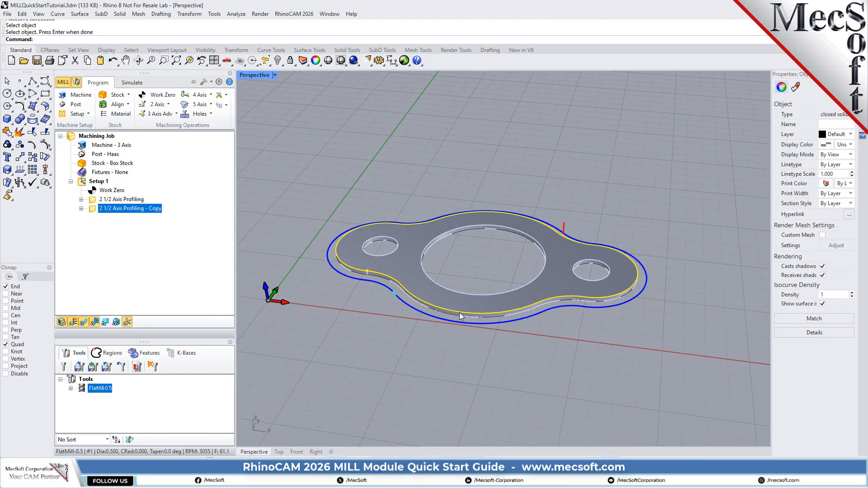
pyautogui.click(451, 351)
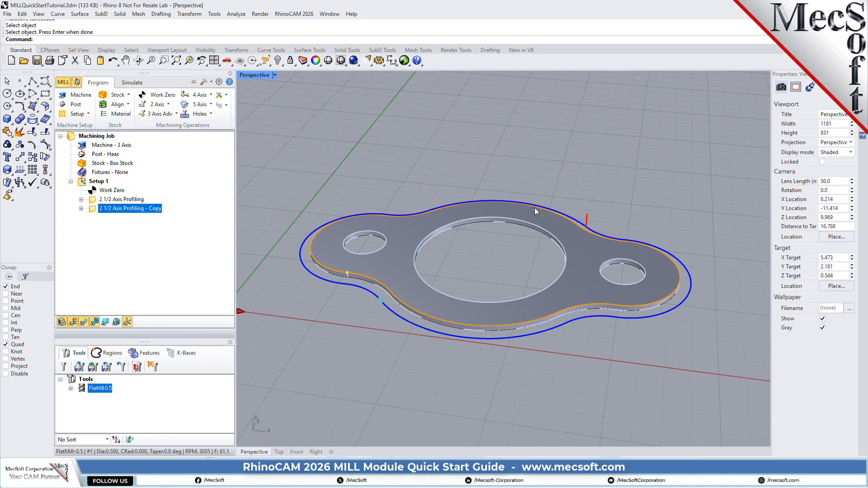
pyautogui.scroll(3, 582, 216)
pyautogui.moveTo(583, 216); pyautogui.dragTo(581, 220, button='right')
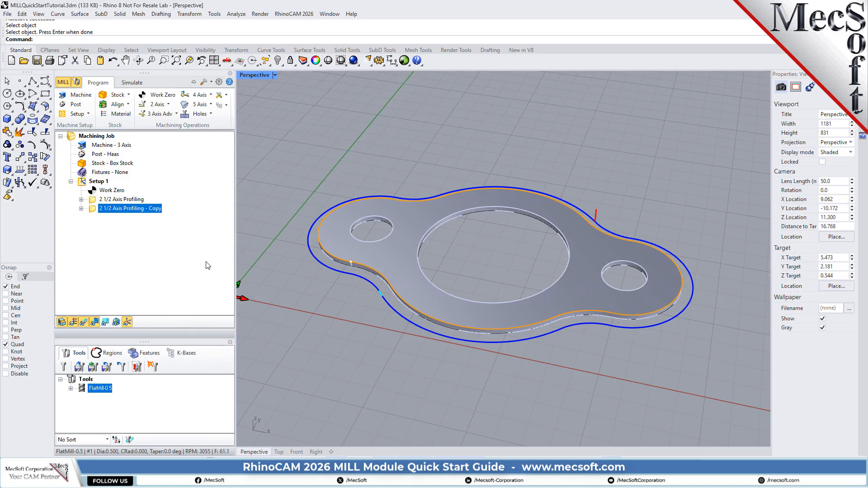
pyautogui.click(132, 84)
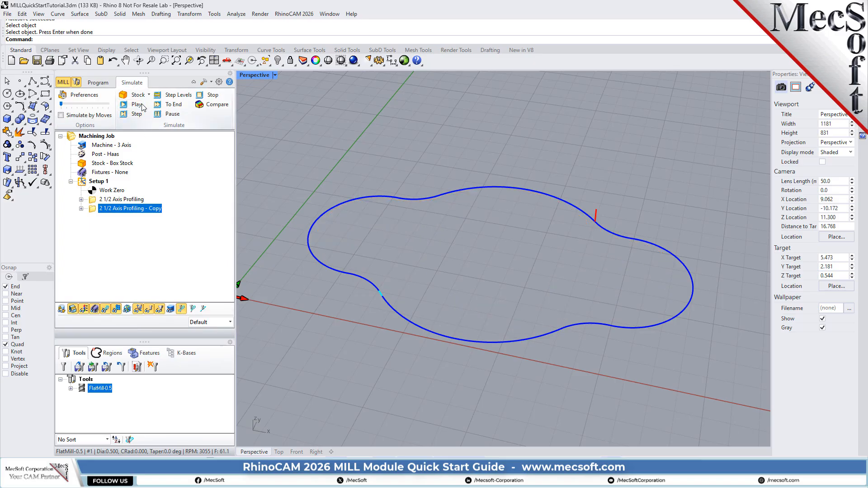
pyautogui.click(137, 107)
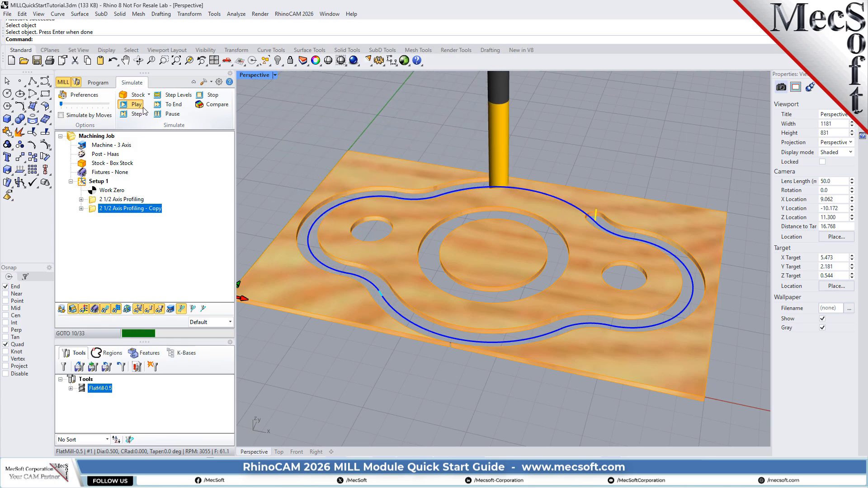
pyautogui.moveTo(505, 320); pyautogui.dragTo(510, 303, button='right')
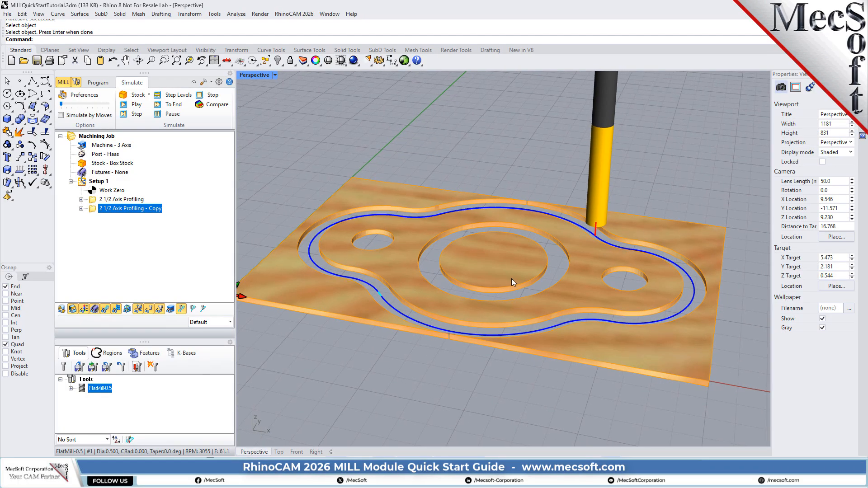
pyautogui.scroll(-2, 526, 249)
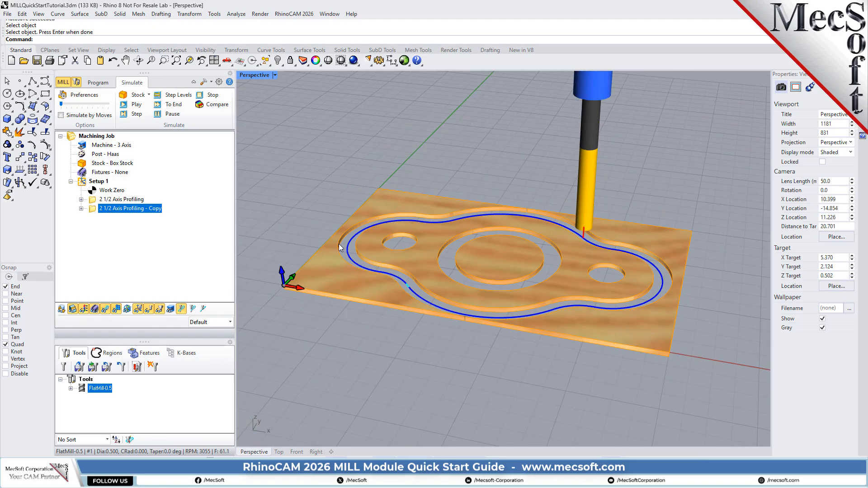
# Post Setup 1 with the Haas post as MILLQuickStartTutorial_Setup 1.nc in the QuickStart folder, replacing the existing file.
pyautogui.click(98, 182)
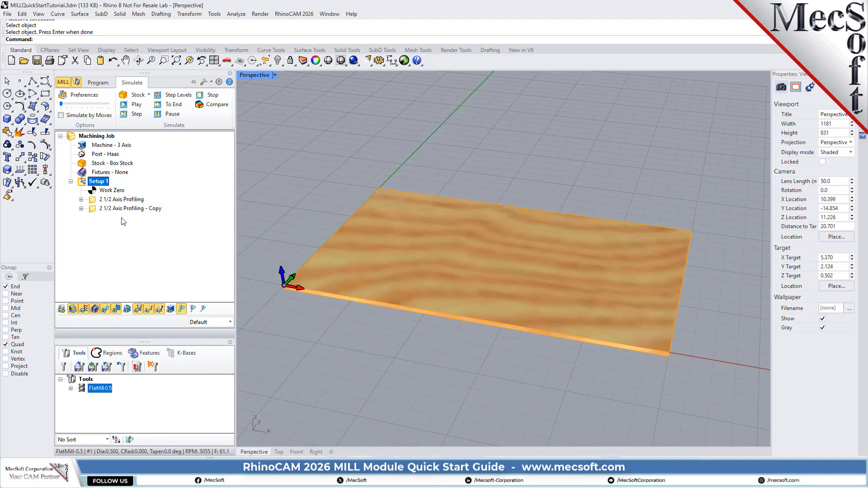
pyautogui.rightClick(104, 182)
pyautogui.click(141, 203)
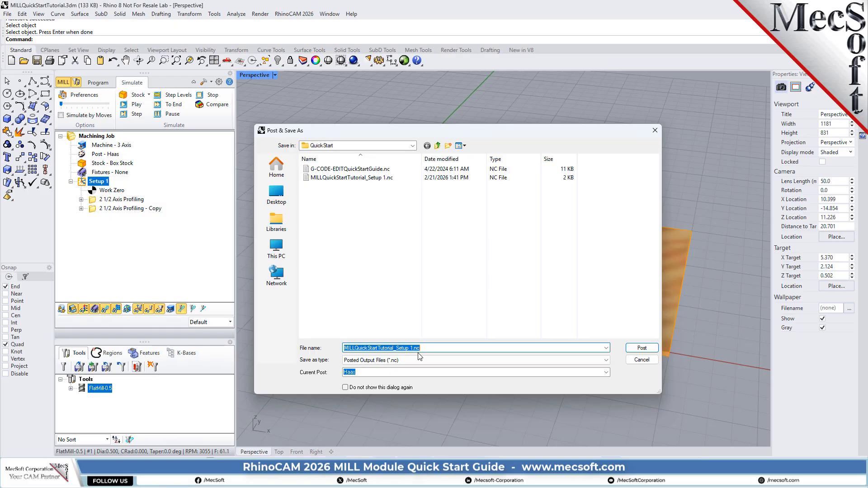
pyautogui.click(412, 145)
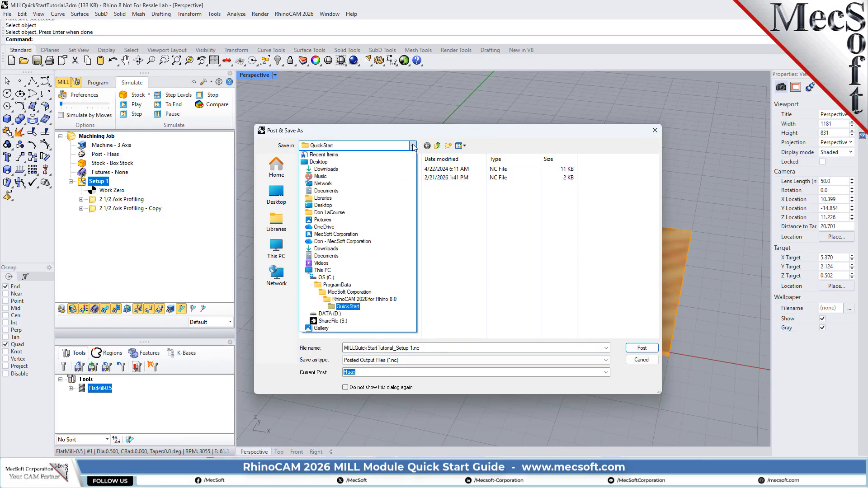
pyautogui.click(413, 146)
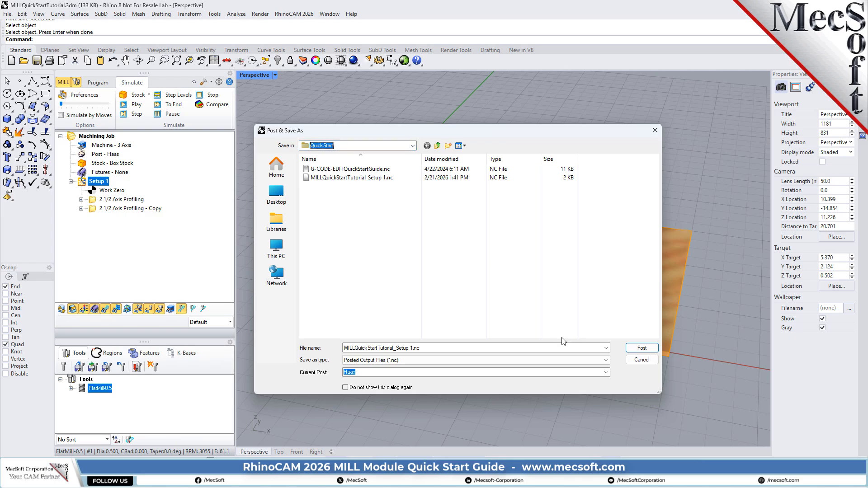
pyautogui.click(637, 349)
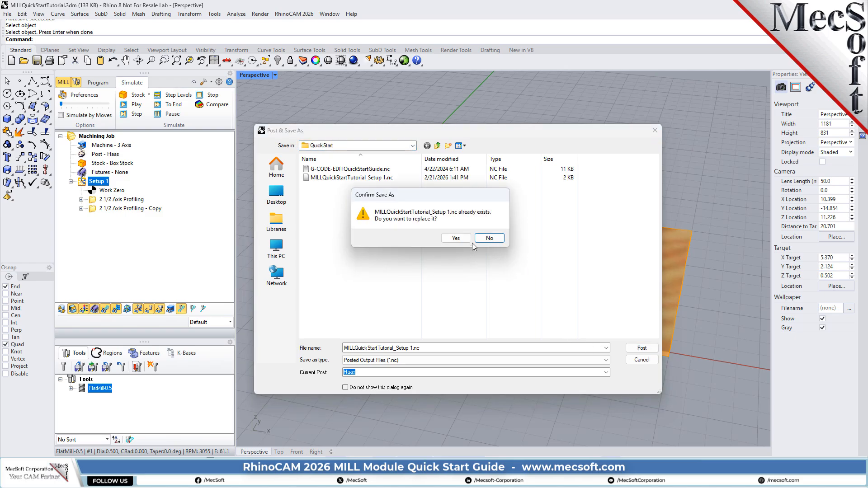
pyautogui.click(468, 239)
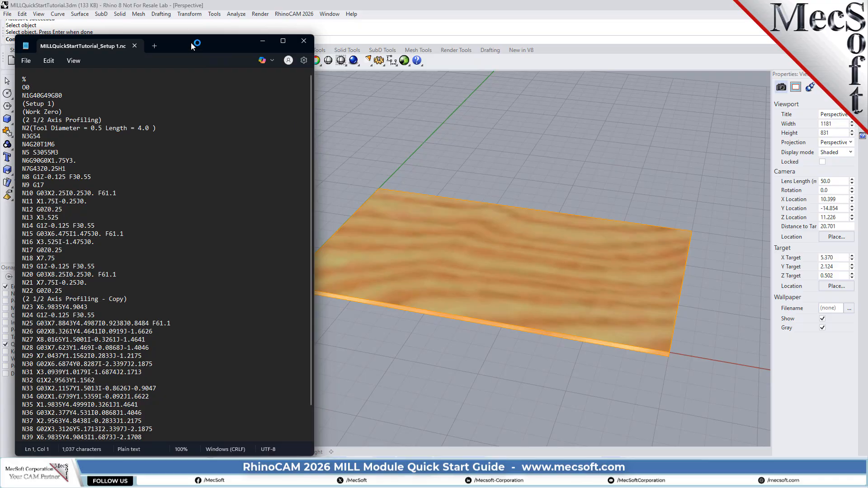
# Review the posted G-code for both profiling operations in the text editor and close the file.
pyautogui.moveTo(191, 42); pyautogui.dragTo(457, 34)
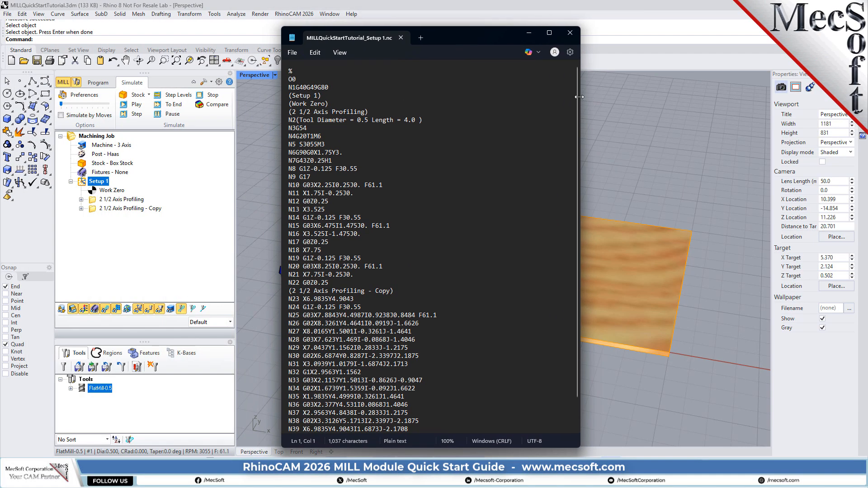
pyautogui.moveTo(577, 99); pyautogui.dragTo(566, 67)
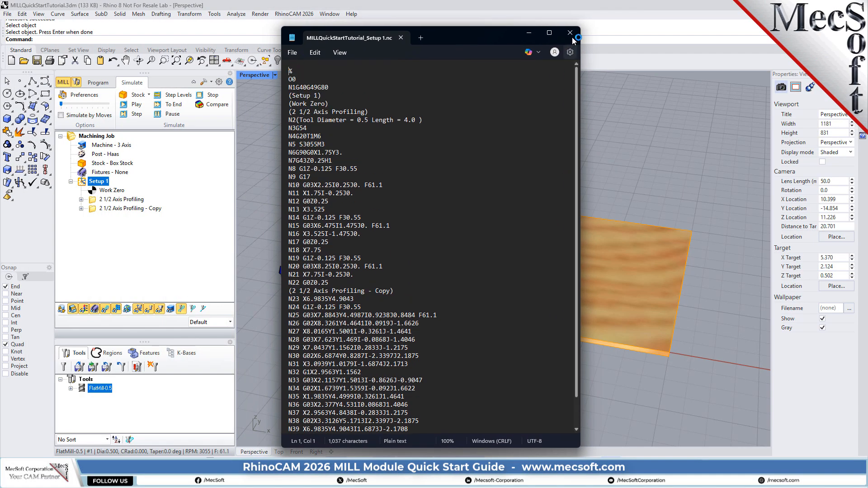
pyautogui.click(571, 36)
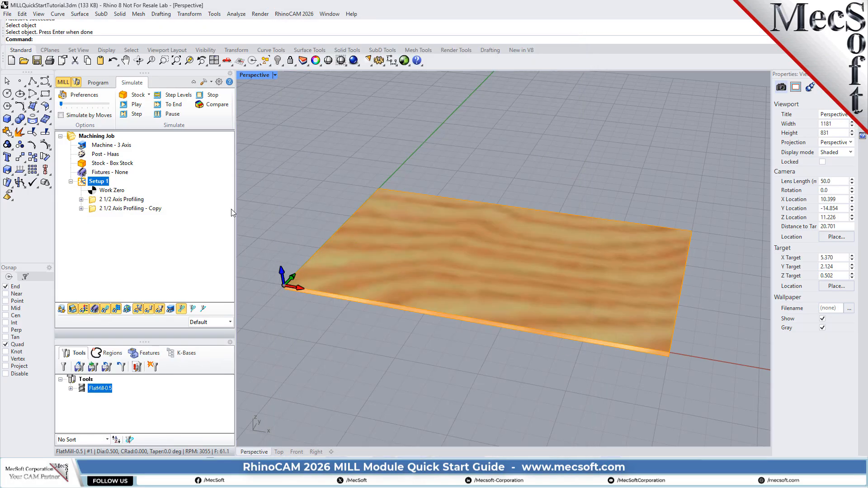
# Open the machining operations information for Setup 1, check both profiling operations' feeds, speeds and machining times, and close it.
pyautogui.click(99, 83)
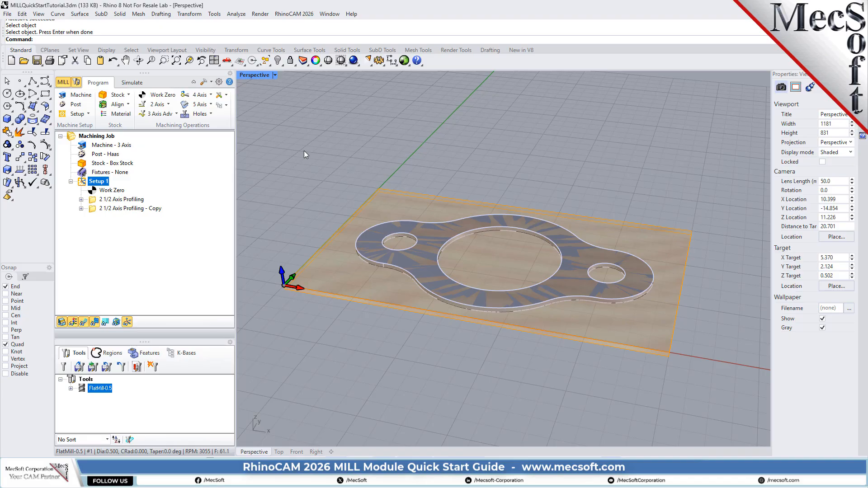
pyautogui.rightClick(84, 182)
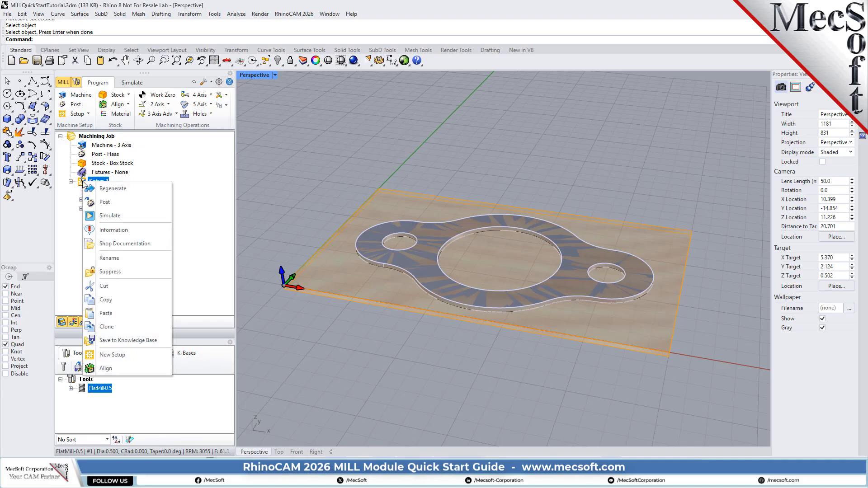
pyautogui.click(138, 229)
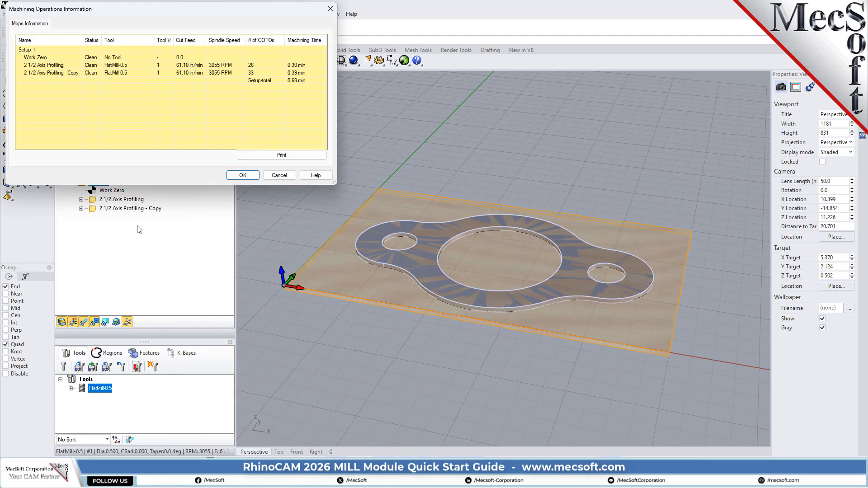
pyautogui.click(38, 65)
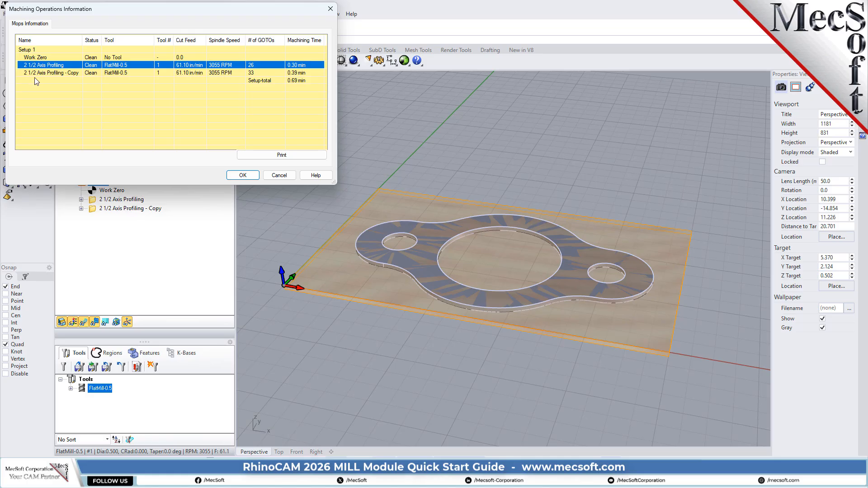
pyautogui.click(36, 74)
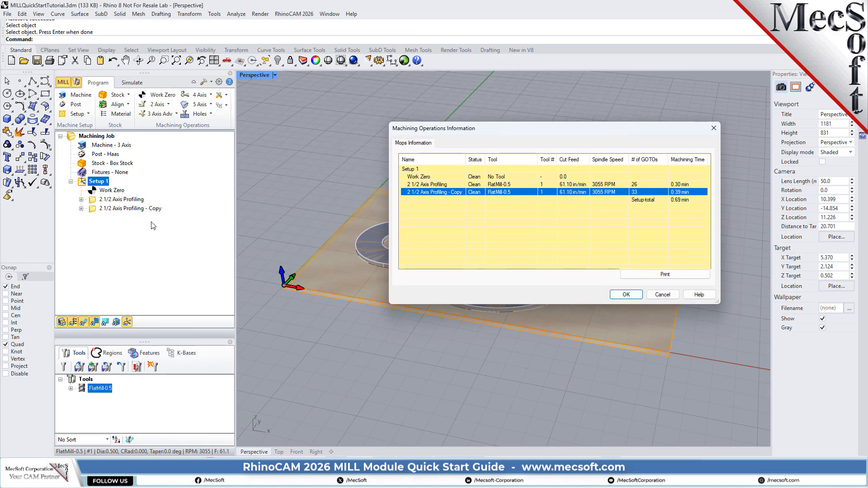
pyautogui.click(626, 295)
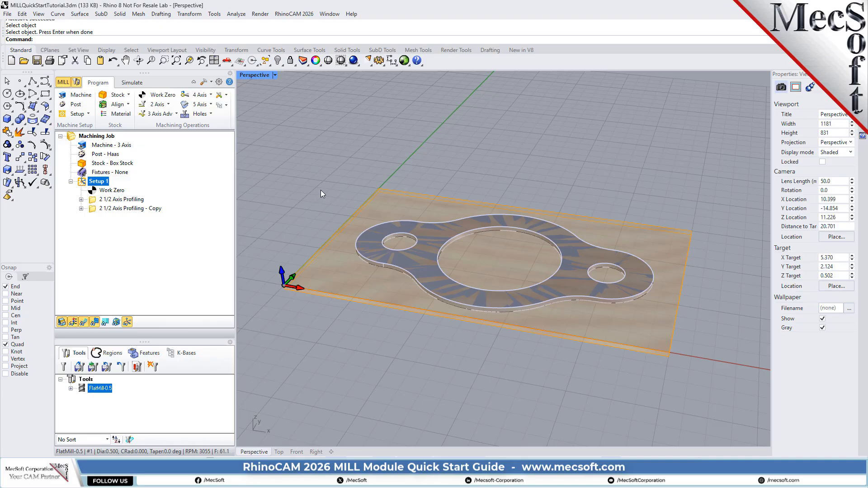
# Generate shop documentation for Setup 1 using Template1, save it as MILLQuickStartTutorial.html, and view the setup sheet in the browser.
pyautogui.rightClick(100, 182)
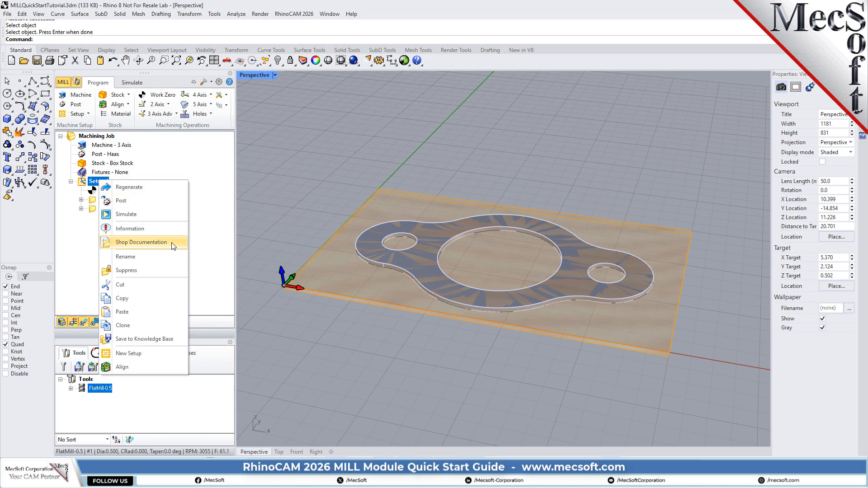
pyautogui.click(142, 243)
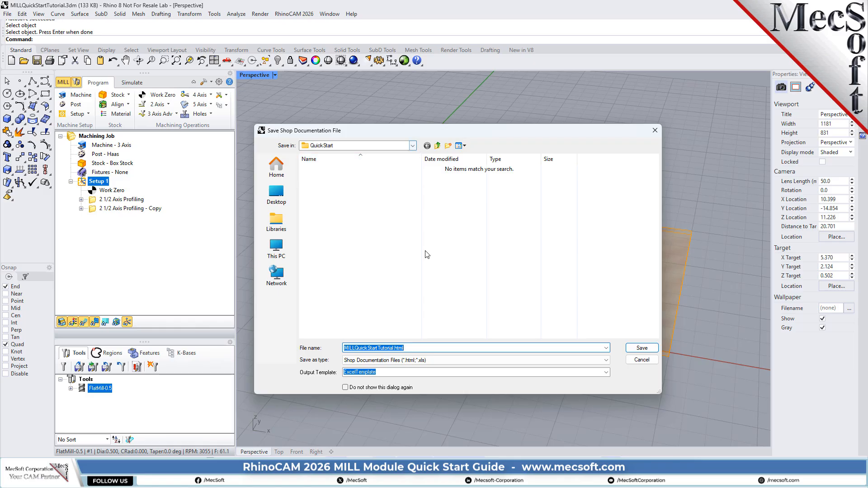
pyautogui.click(606, 372)
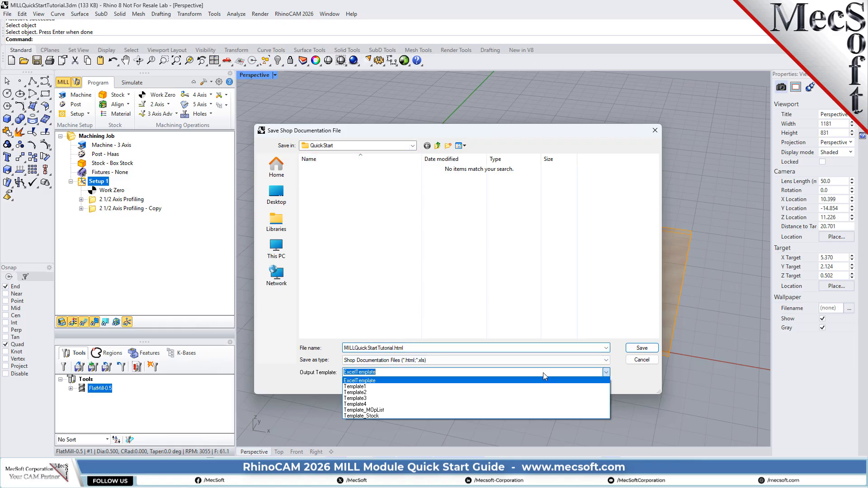
pyautogui.click(362, 387)
pyautogui.click(643, 348)
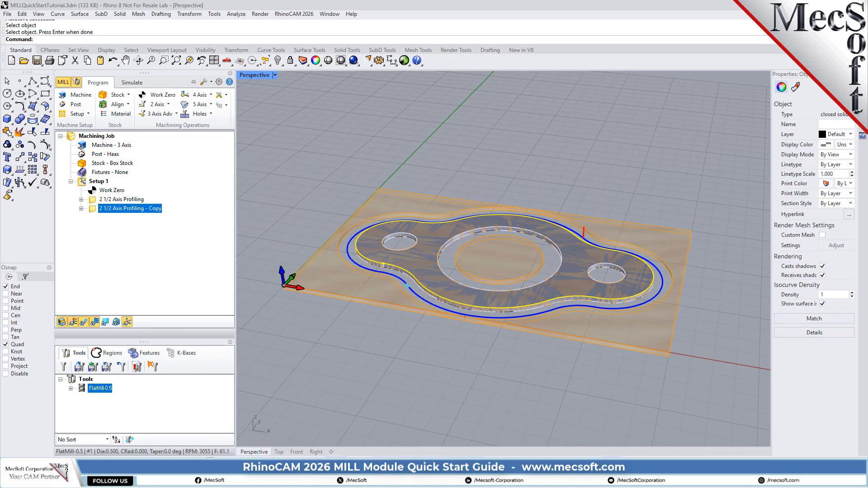
pyautogui.moveTo(754, 135); pyautogui.dragTo(392, 14)
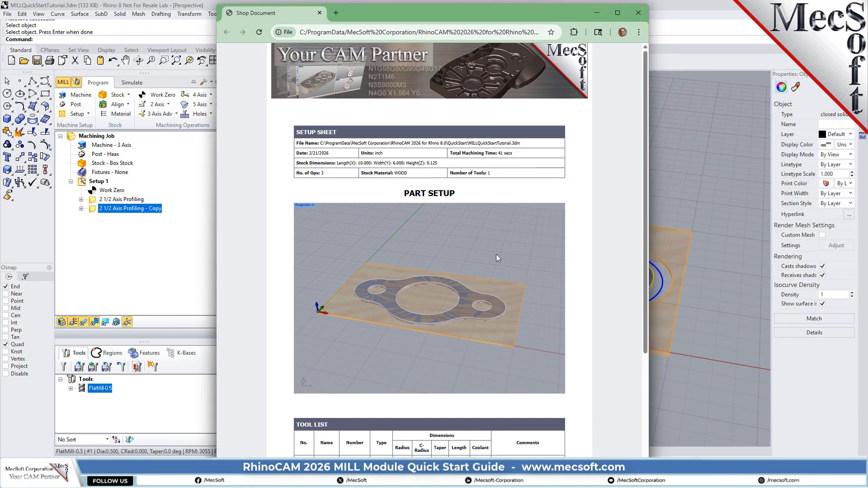
pyautogui.moveTo(645, 98); pyautogui.dragTo(669, 72)
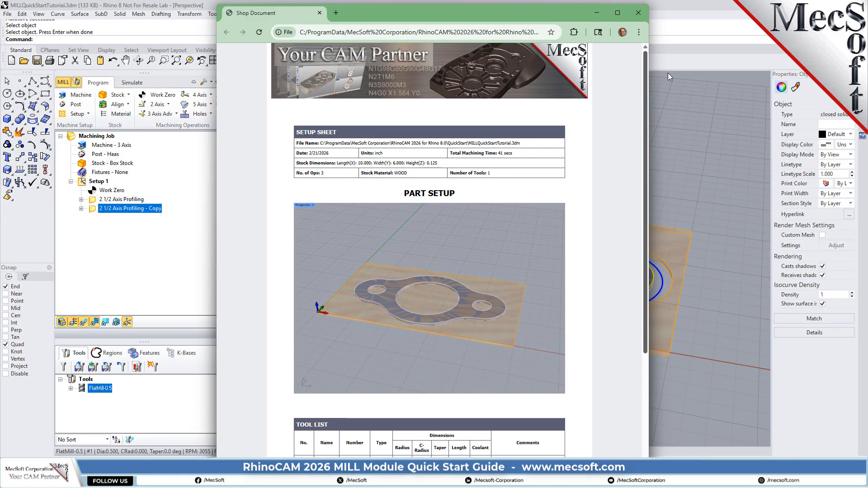